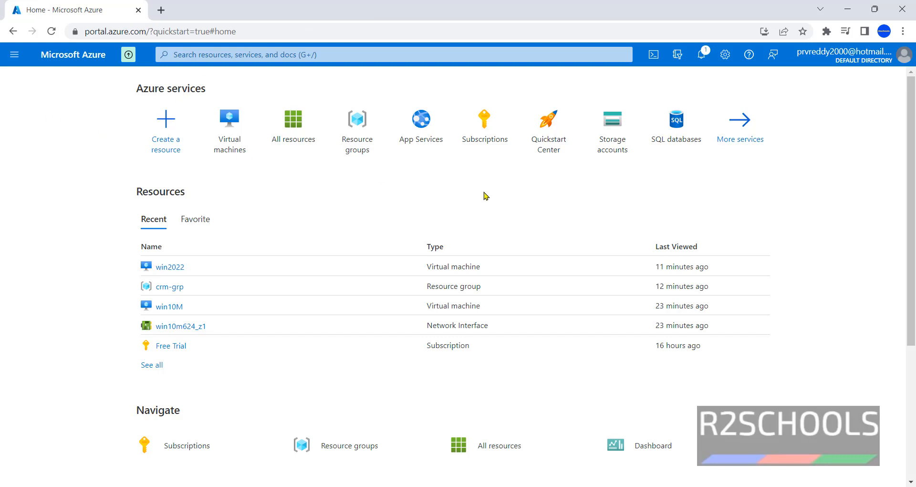
- Open the private dashboard from the portal's home page
{"action": "left_click", "coordinate": [15, 54]}
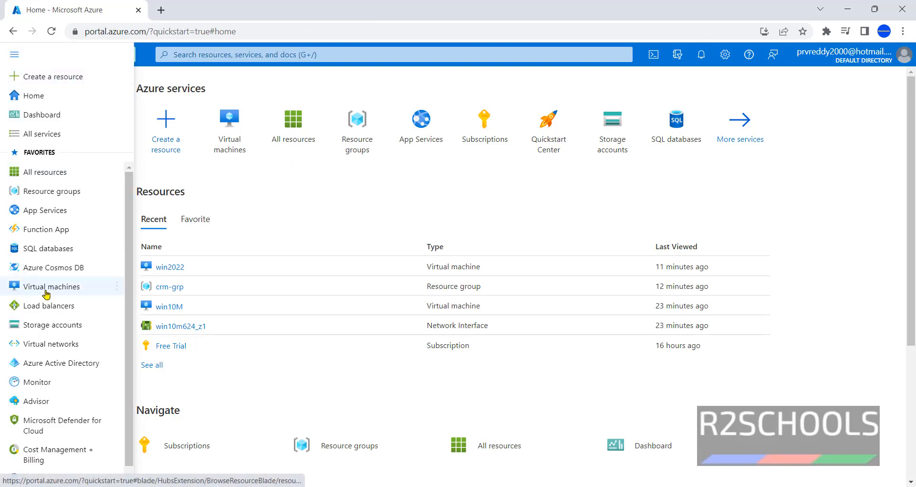
{"action": "left_click", "coordinate": [790, 209]}
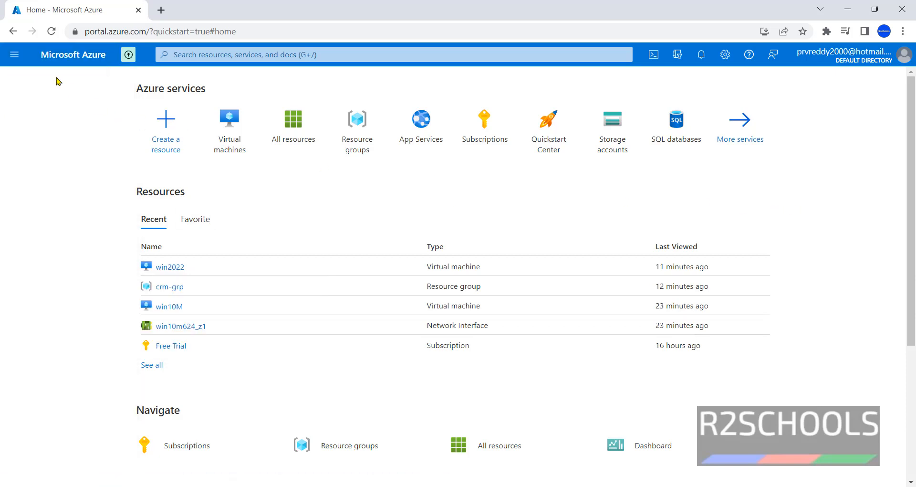
{"action": "left_click", "coordinate": [14, 54]}
{"action": "left_click", "coordinate": [32, 113]}
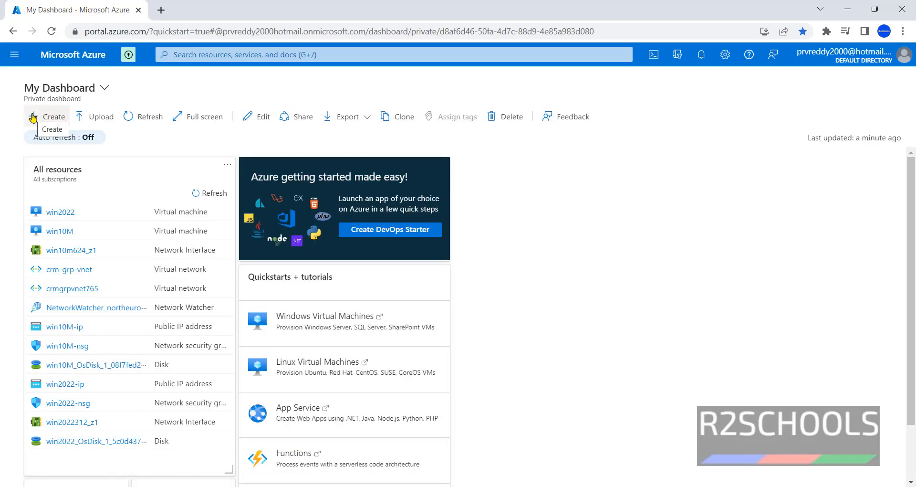
{"action": "left_click", "coordinate": [217, 56]}
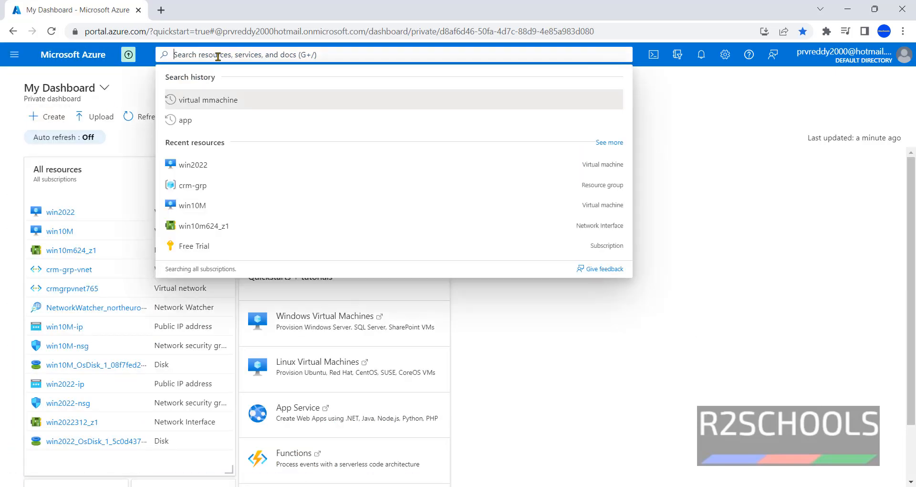
{"action": "type", "text": "virtual"}
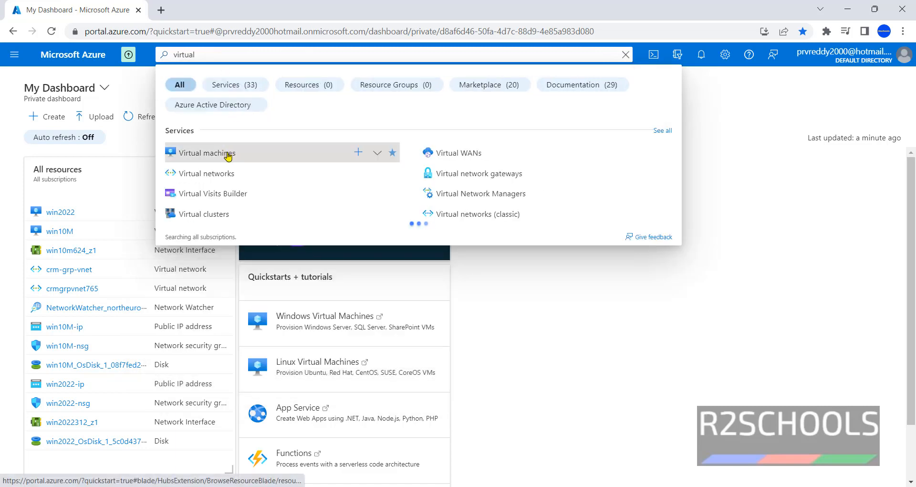
{"action": "left_click", "coordinate": [625, 54]}
- Go to All resources, start creating a resource and open the Virtual machines page
{"action": "left_click", "coordinate": [15, 54]}
{"action": "left_click", "coordinate": [46, 178]}
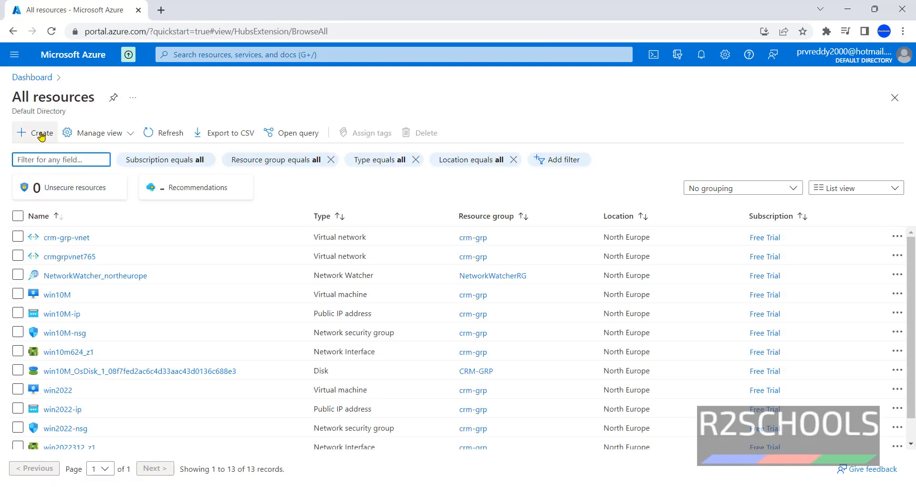
{"action": "left_click", "coordinate": [38, 134]}
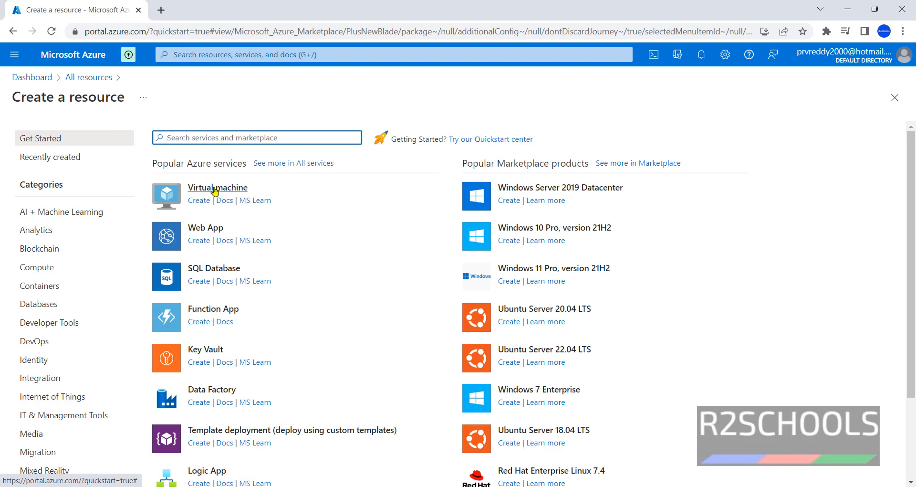
{"action": "left_click", "coordinate": [214, 190]}
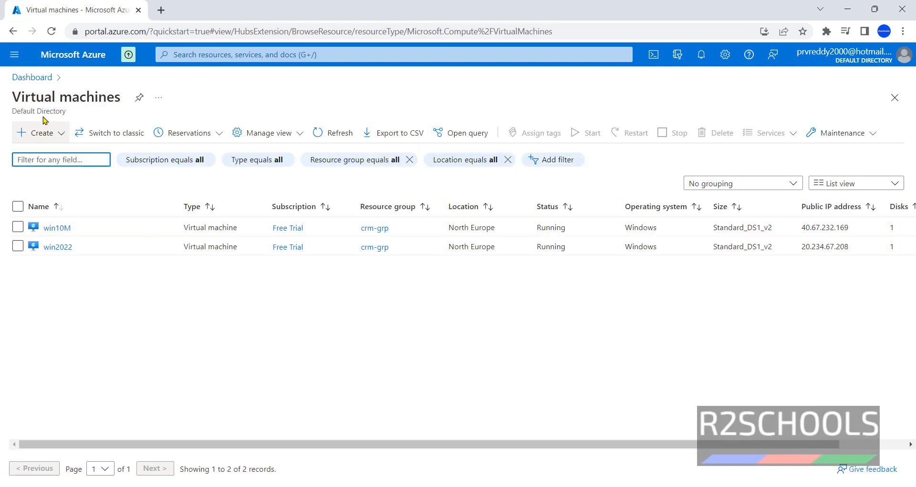
- Start creating a new Azure virtual machine hosted by Azure
{"action": "left_click", "coordinate": [39, 138]}
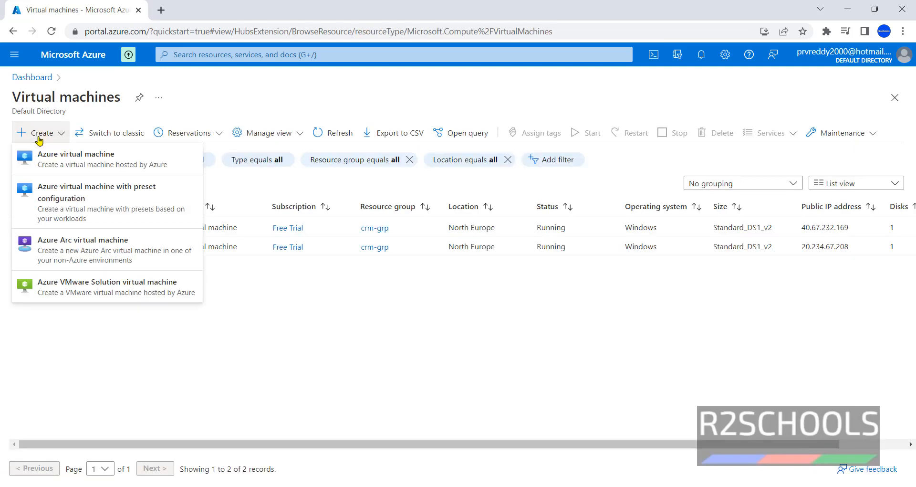
{"action": "left_click", "coordinate": [329, 399]}
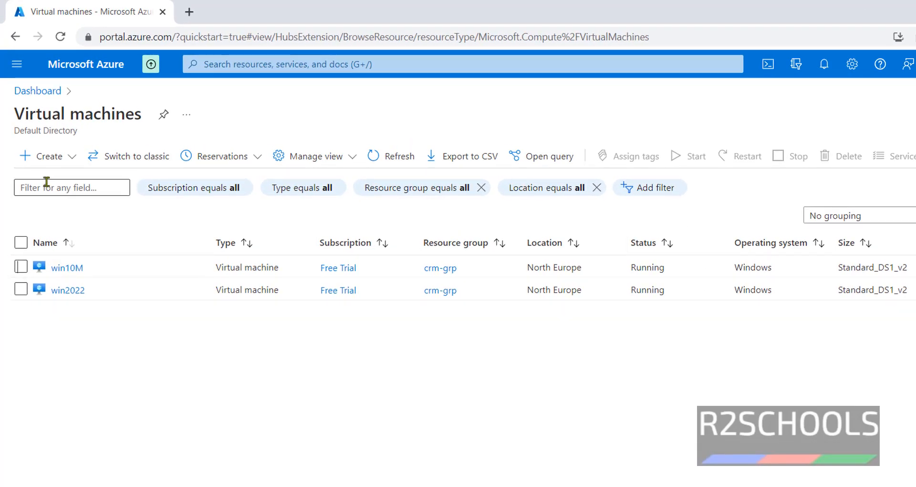
{"action": "left_click", "coordinate": [50, 161]}
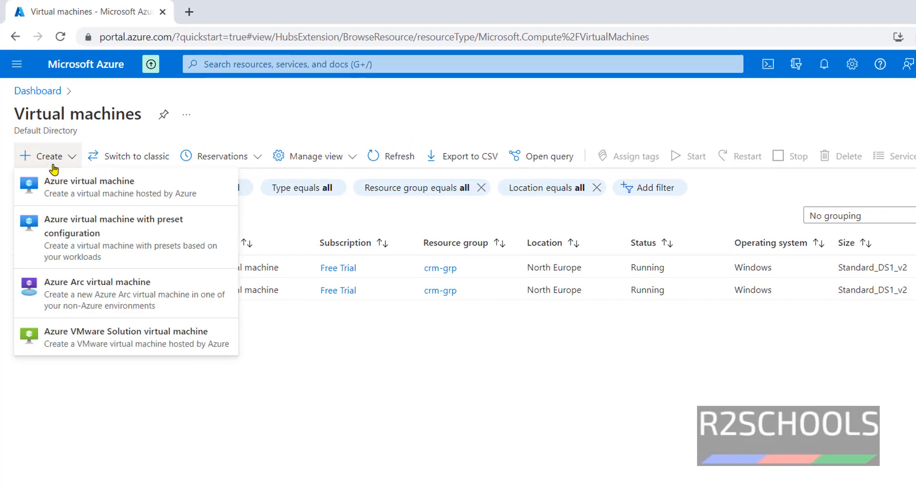
{"action": "left_click", "coordinate": [63, 196]}
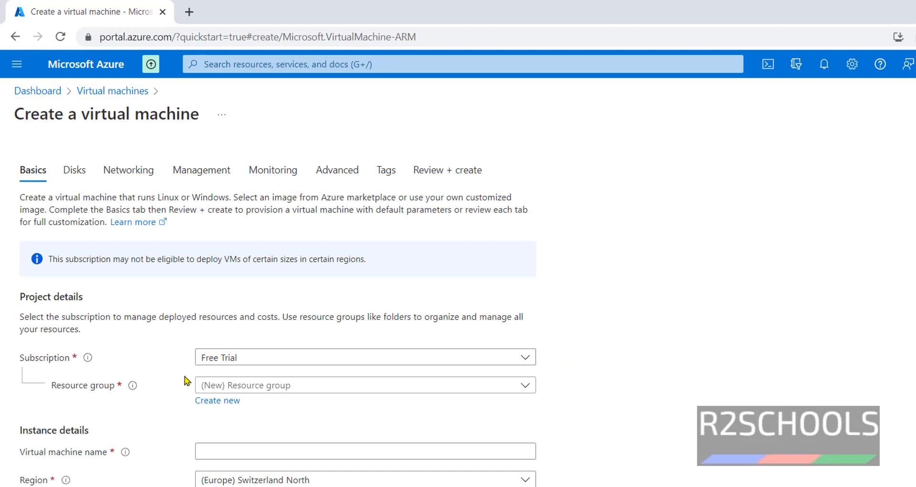
- Assign the virtual machine to the existing resource group crm-grp and name it WINS2016
{"action": "left_click", "coordinate": [286, 390]}
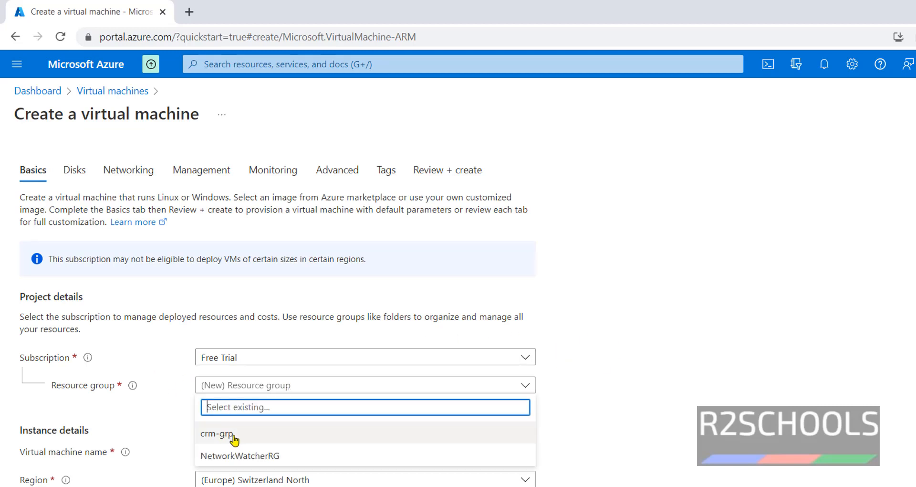
{"action": "left_click", "coordinate": [563, 399]}
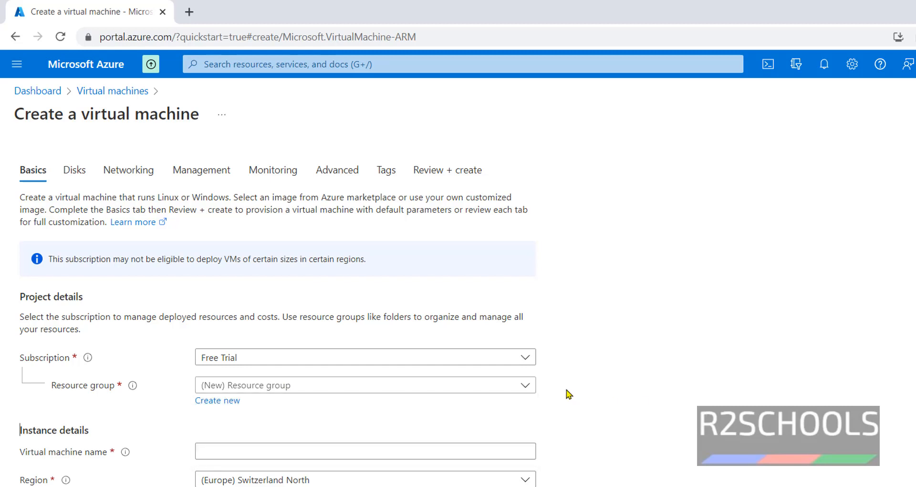
{"action": "left_click", "coordinate": [242, 390]}
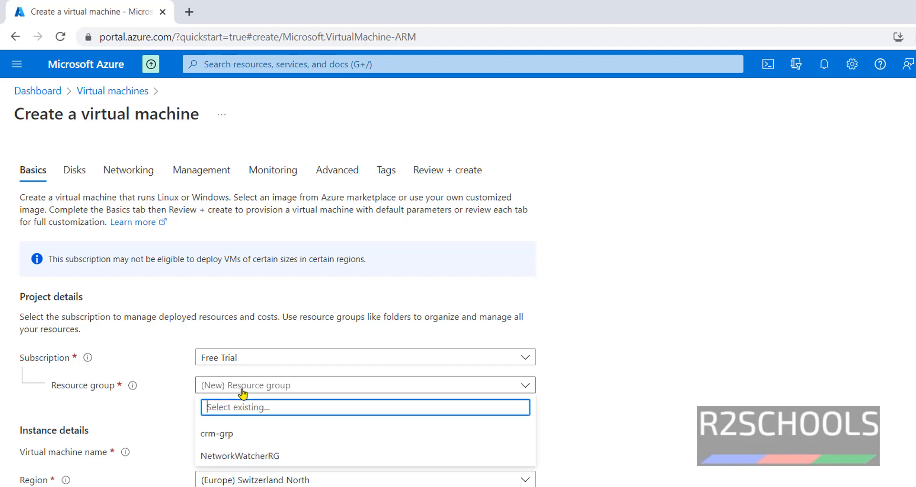
{"action": "left_click", "coordinate": [238, 435]}
{"action": "scroll", "coordinate": [628, 372], "scroll_direction": "down", "scroll_amount": 3}
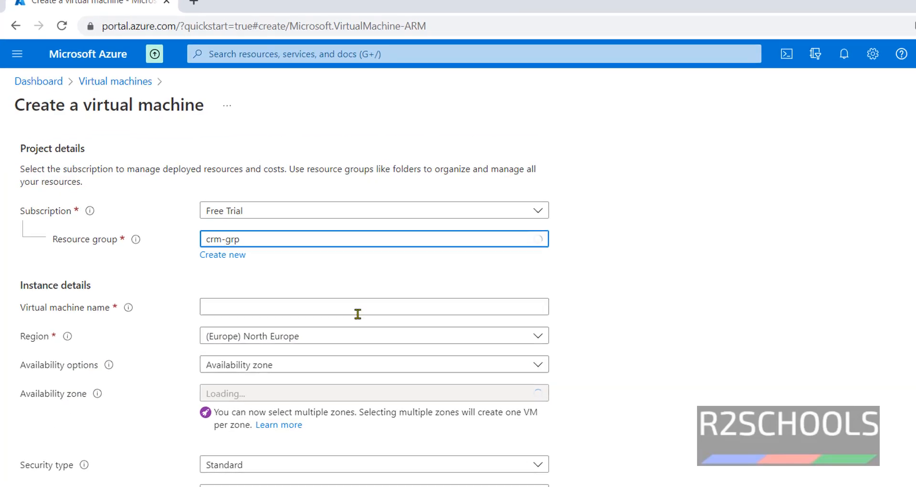
{"action": "left_click", "coordinate": [358, 311]}
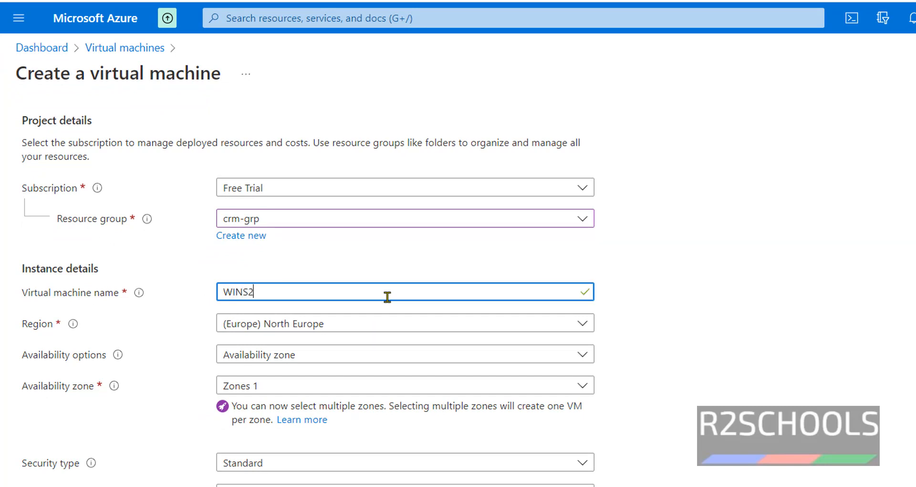
{"action": "left_click", "coordinate": [332, 332]}
{"action": "left_click", "coordinate": [331, 331]}
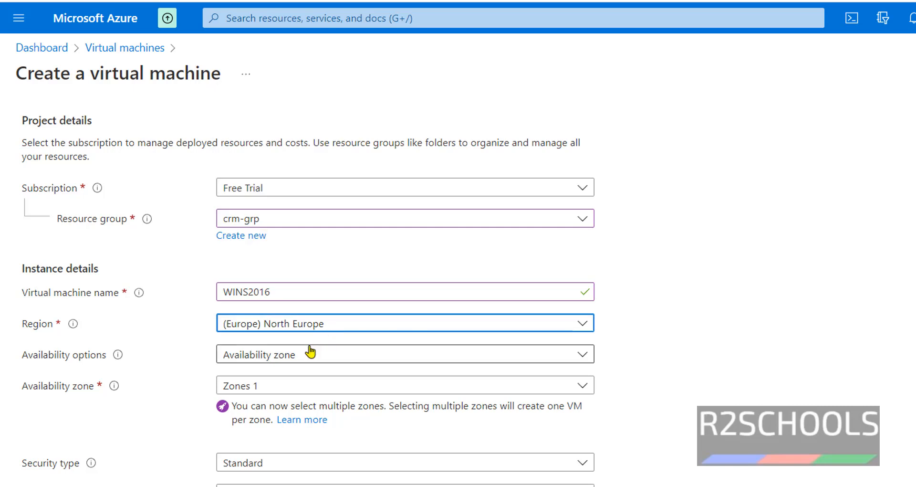
{"action": "left_click", "coordinate": [310, 363]}
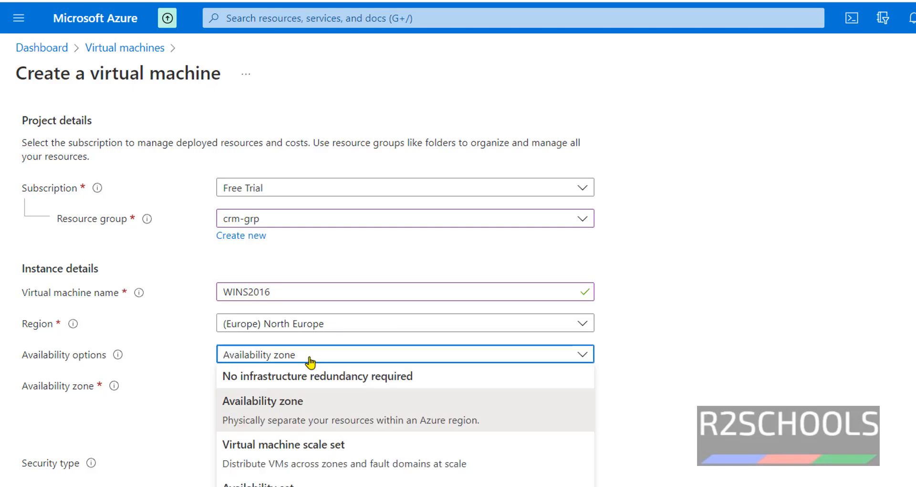
{"action": "left_click", "coordinate": [310, 362]}
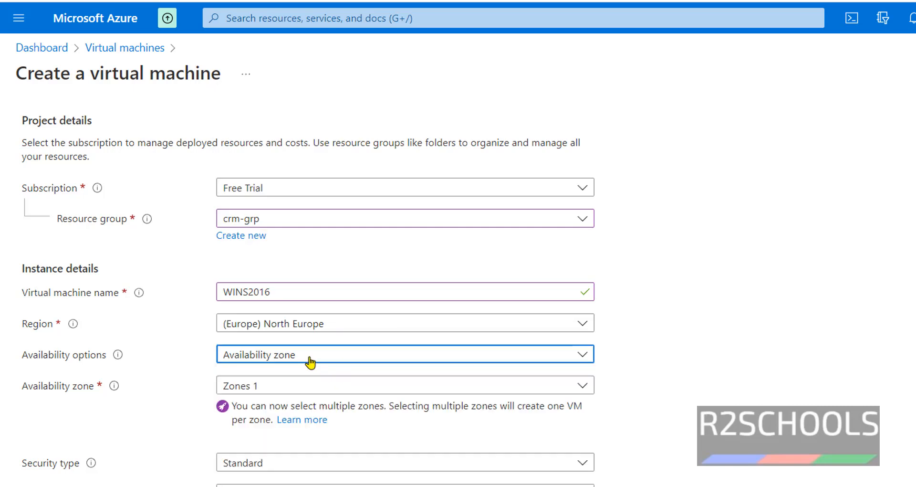
{"action": "left_click", "coordinate": [310, 363]}
{"action": "left_click", "coordinate": [310, 363]}
- Try Zone 2 alone and together with Zone 1 as the availability zone, and restore Zone 1 only
{"action": "scroll", "coordinate": [755, 350], "scroll_direction": "down", "scroll_amount": 4}
{"action": "left_click", "coordinate": [313, 155]}
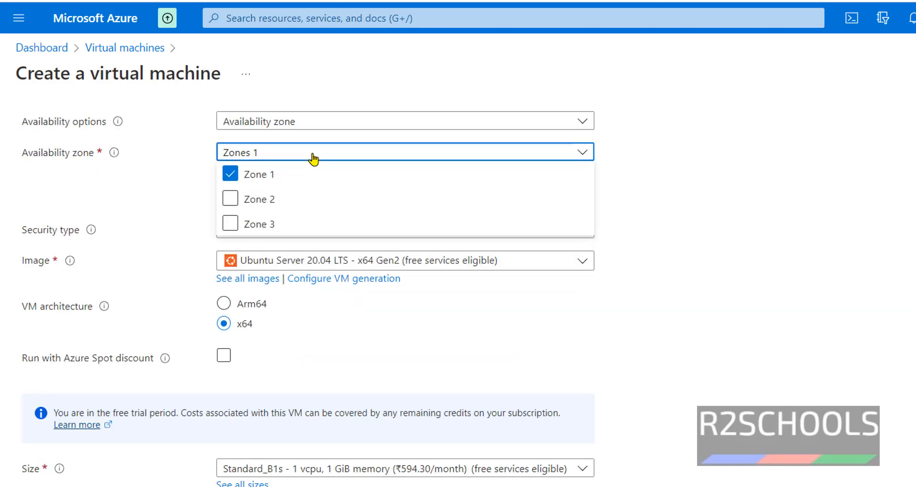
{"action": "left_click", "coordinate": [264, 179]}
{"action": "left_click", "coordinate": [264, 180]}
{"action": "left_click", "coordinate": [262, 179]}
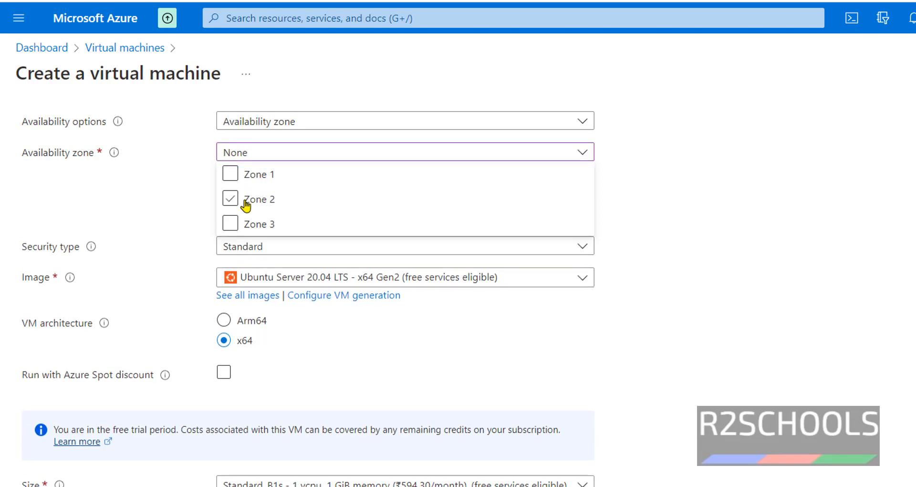
{"action": "left_click", "coordinate": [254, 199]}
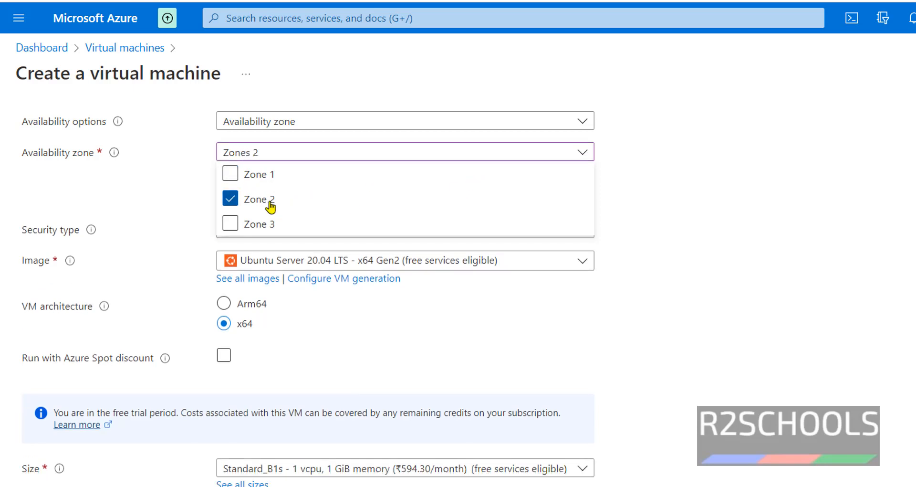
{"action": "left_click", "coordinate": [265, 182]}
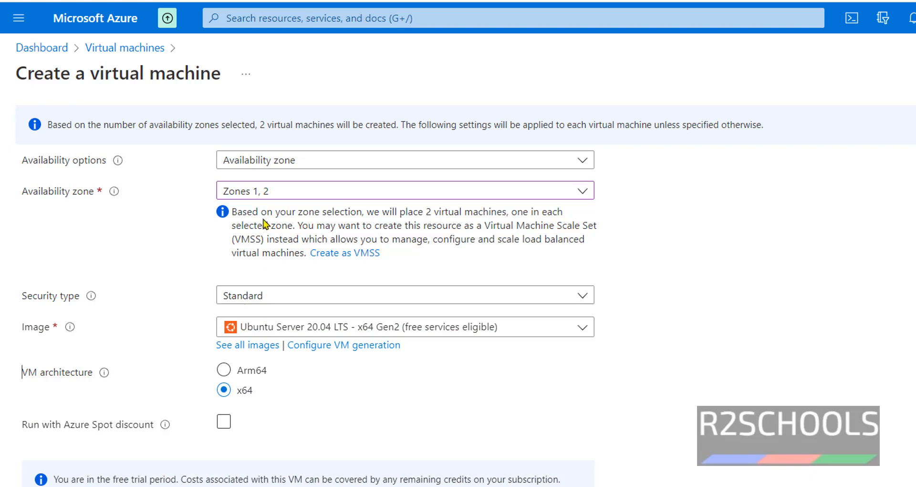
{"action": "left_click", "coordinate": [279, 193]}
{"action": "left_click", "coordinate": [257, 241]}
{"action": "scroll", "coordinate": [710, 241], "scroll_direction": "up", "scroll_amount": 6}
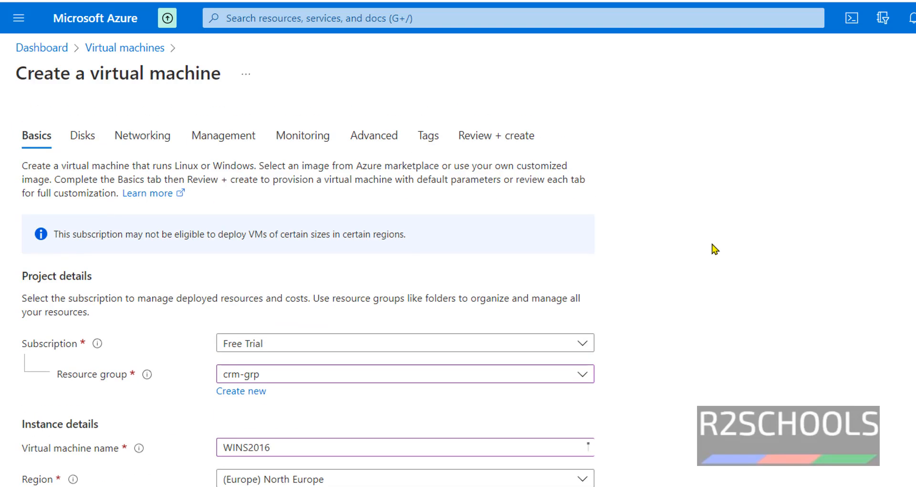
- Look through the operating system images offered for the virtual machine
{"action": "scroll", "coordinate": [654, 248], "scroll_direction": "down", "scroll_amount": 5}
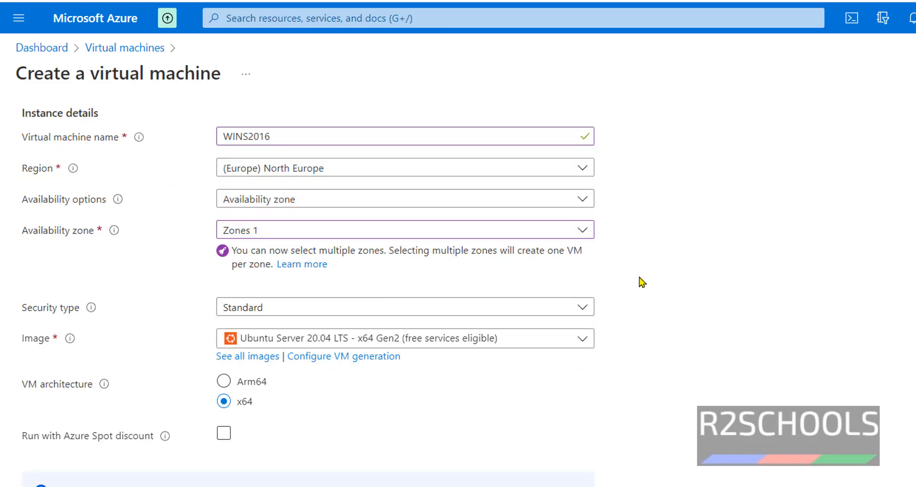
{"action": "left_click", "coordinate": [510, 312]}
{"action": "left_click", "coordinate": [496, 328]}
{"action": "left_click", "coordinate": [447, 342]}
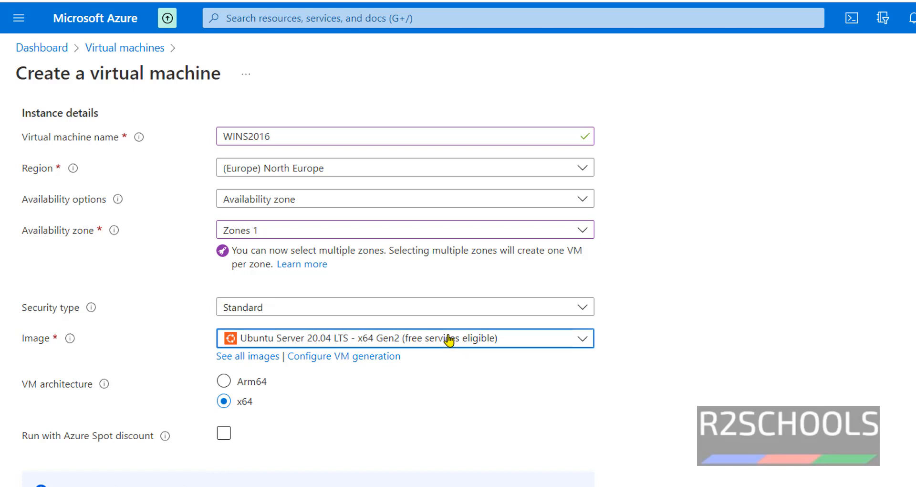
{"action": "left_click", "coordinate": [563, 343]}
{"action": "left_click", "coordinate": [563, 344]}
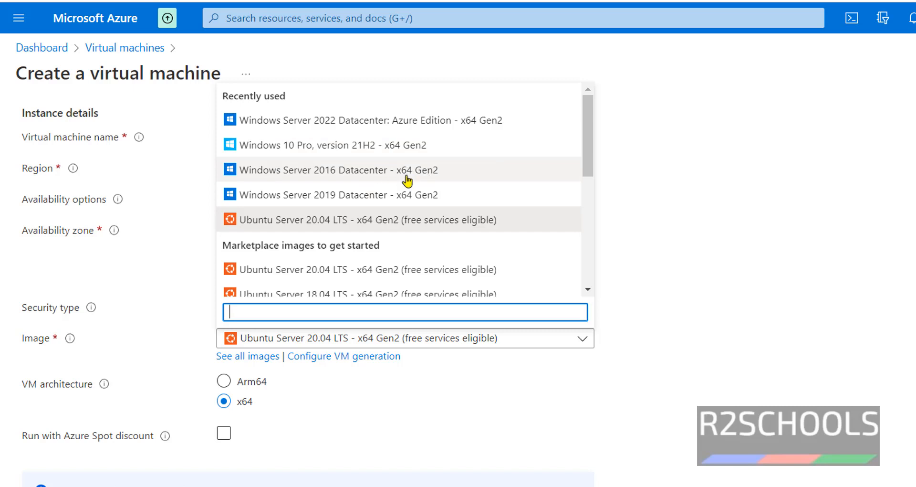
{"action": "scroll", "coordinate": [522, 221], "scroll_direction": "down", "scroll_amount": 5}
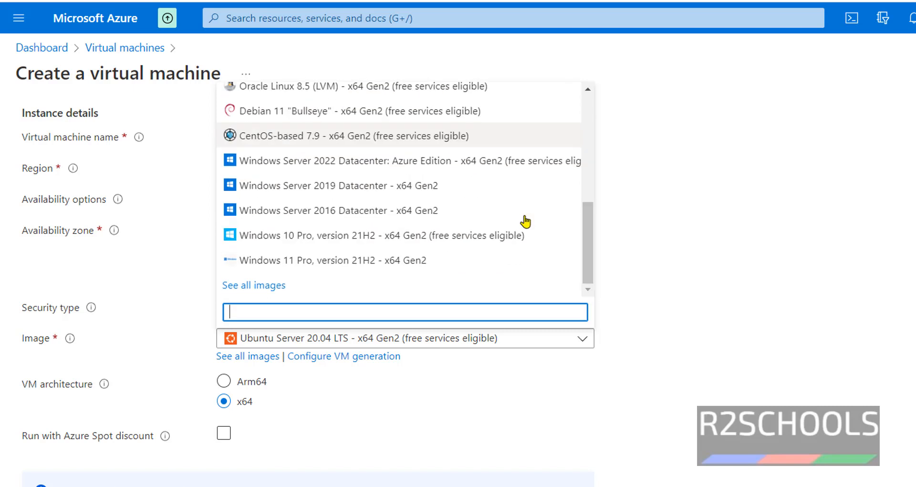
- Open the full marketplace image catalogue and search it for "windows server 2016"
{"action": "left_click", "coordinate": [270, 286]}
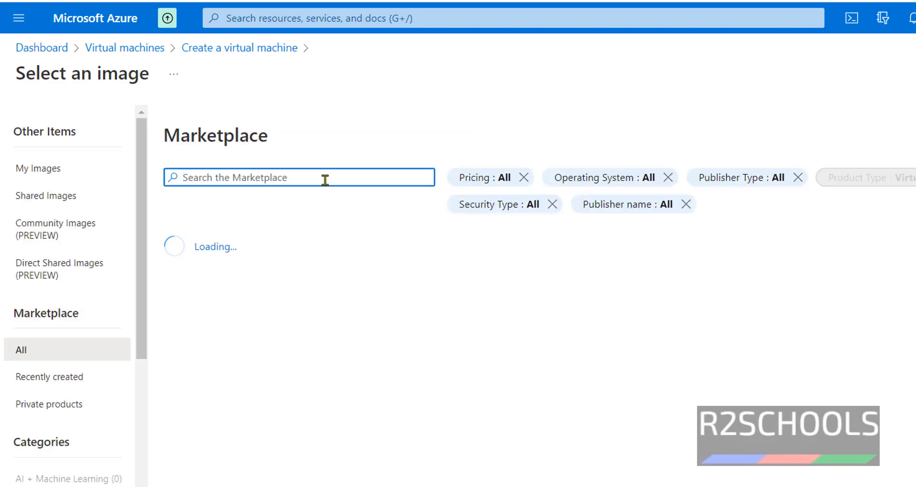
{"action": "type", "text": "windows server 2016"}
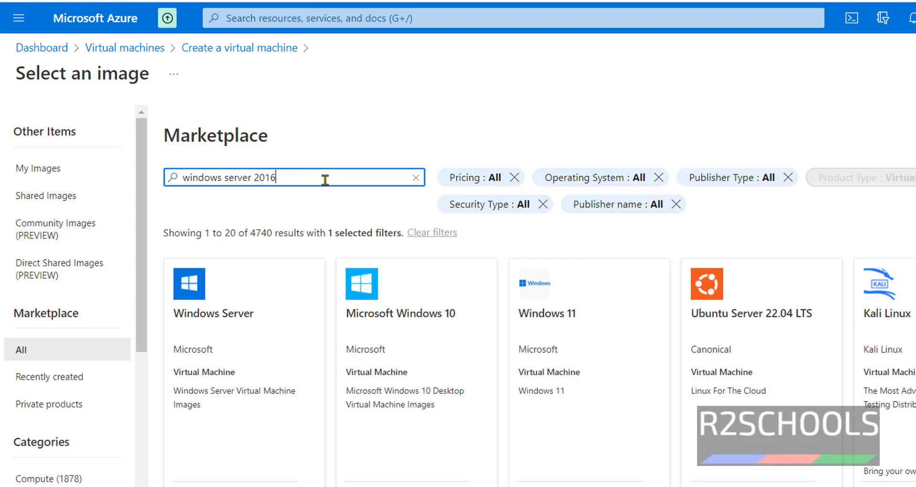
{"action": "key", "text": "Return"}
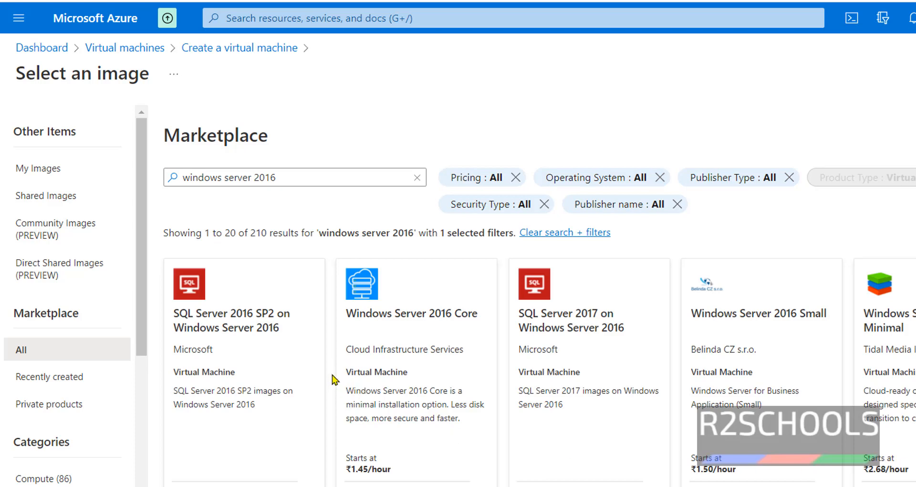
- Review the editions offered for SQL Server 2016 SP2 on Windows Server 2016 and return to the virtual machine form
{"action": "scroll", "coordinate": [205, 460], "scroll_direction": "down", "scroll_amount": 2}
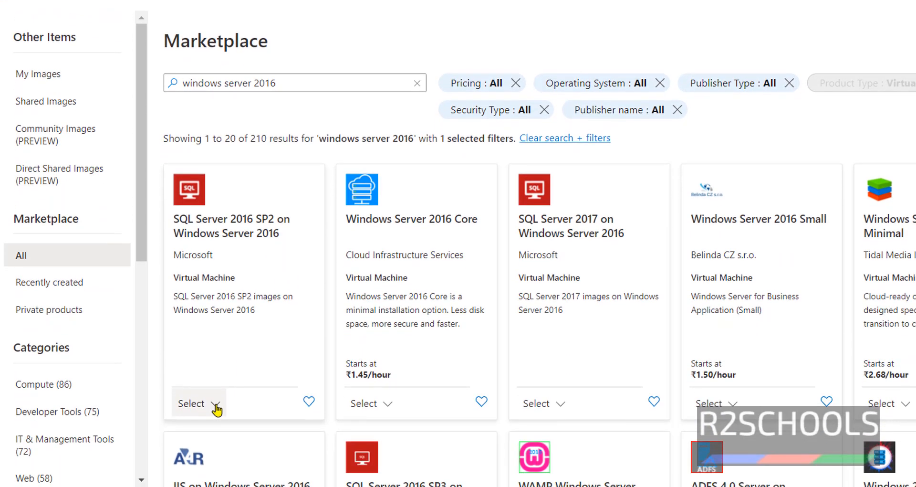
{"action": "left_click", "coordinate": [215, 407]}
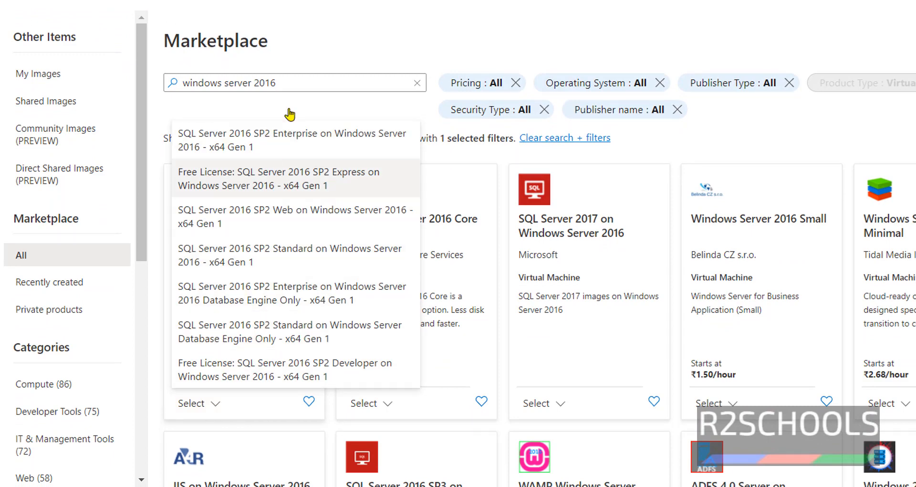
{"action": "left_click", "coordinate": [398, 4]}
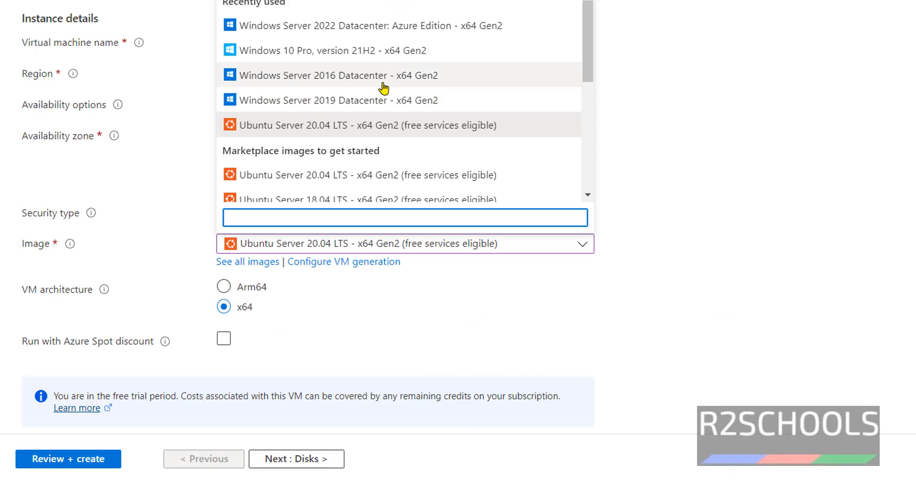
- Select the Windows Server 2016 Datacenter - x64 Gen2 image and the Standard_DS1_v2 size for the virtual machine
{"action": "left_click", "coordinate": [384, 87]}
{"action": "scroll", "coordinate": [55, 158], "scroll_direction": "down", "scroll_amount": 3}
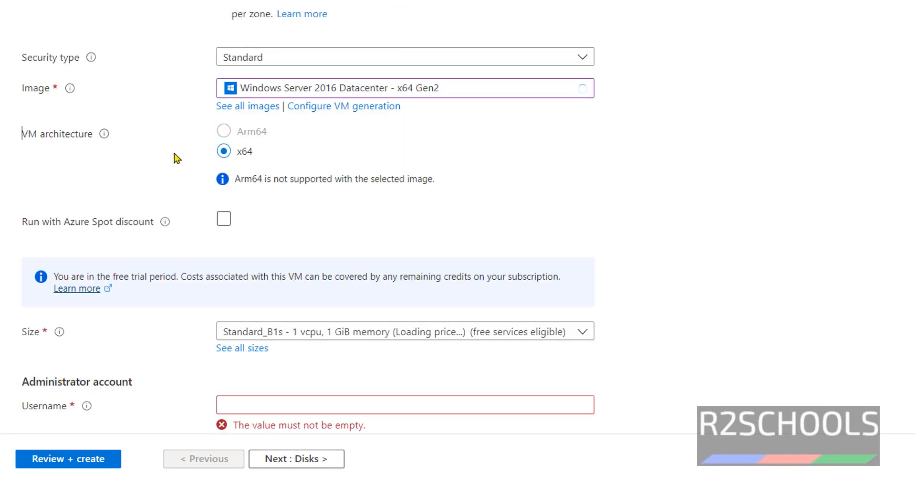
{"action": "scroll", "coordinate": [310, 219], "scroll_direction": "down", "scroll_amount": 2}
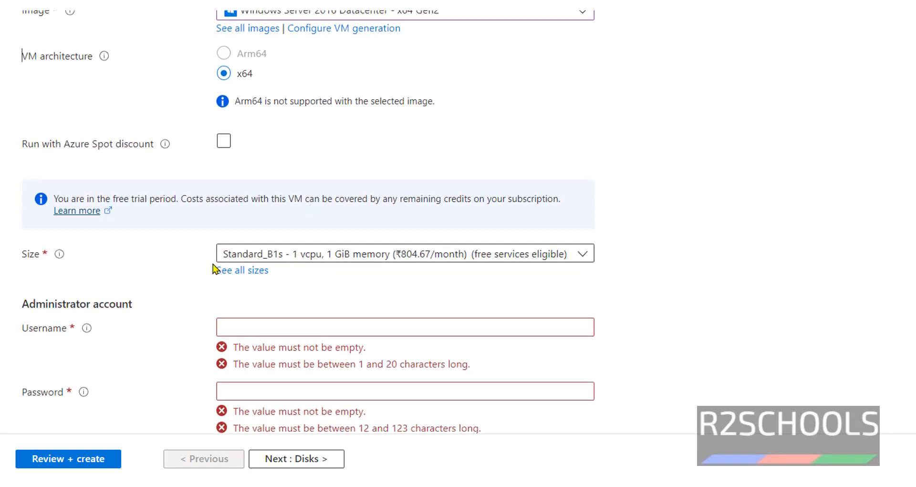
{"action": "left_click", "coordinate": [286, 257]}
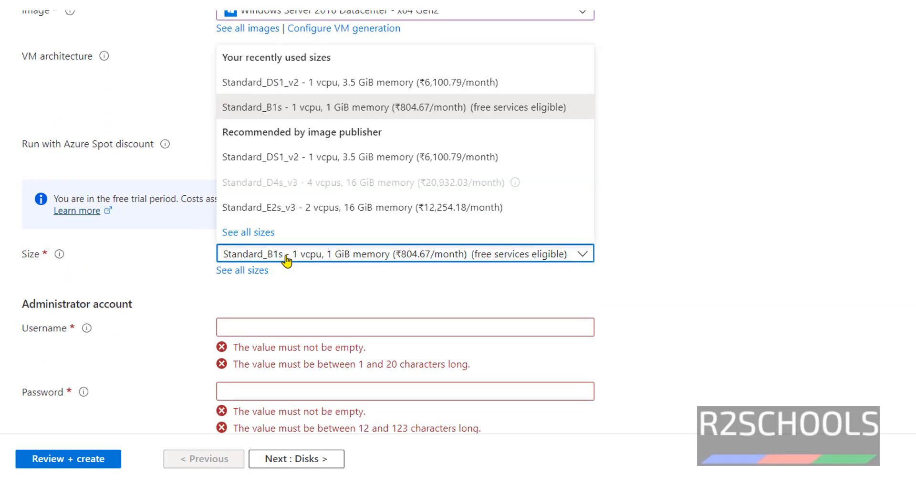
{"action": "left_click", "coordinate": [286, 258]}
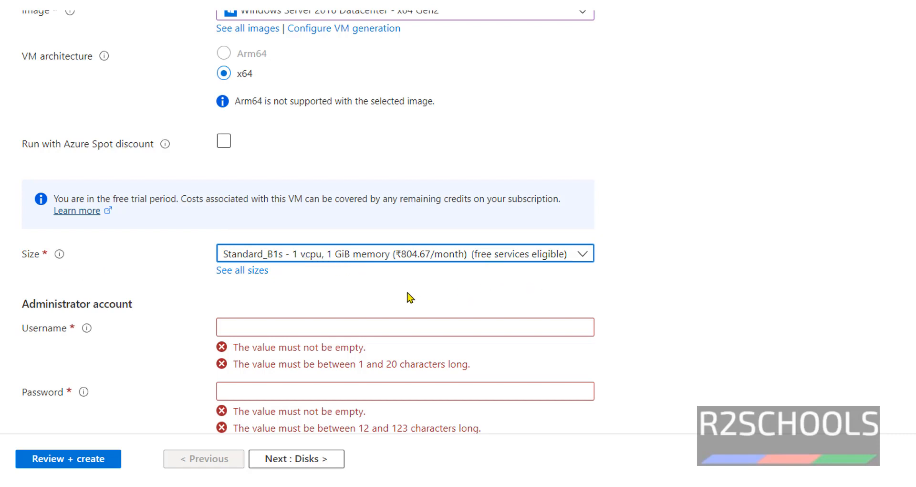
{"action": "left_click", "coordinate": [454, 267]}
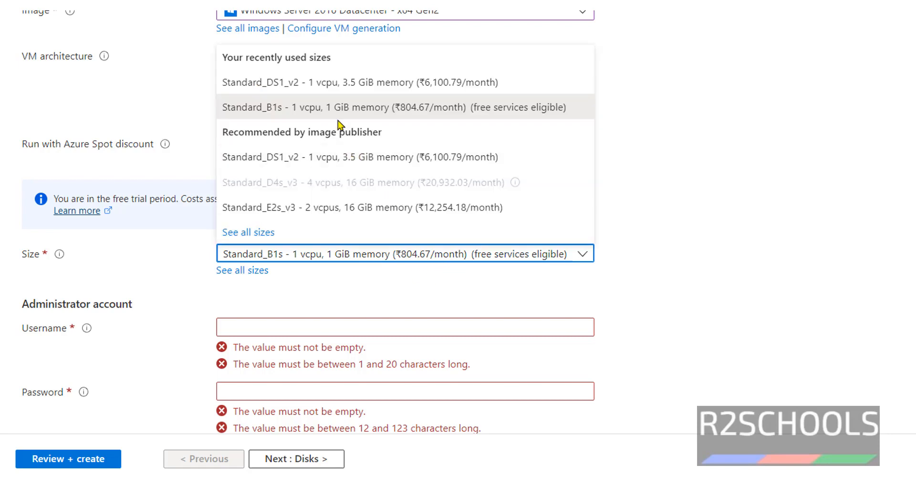
{"action": "left_click", "coordinate": [315, 86]}
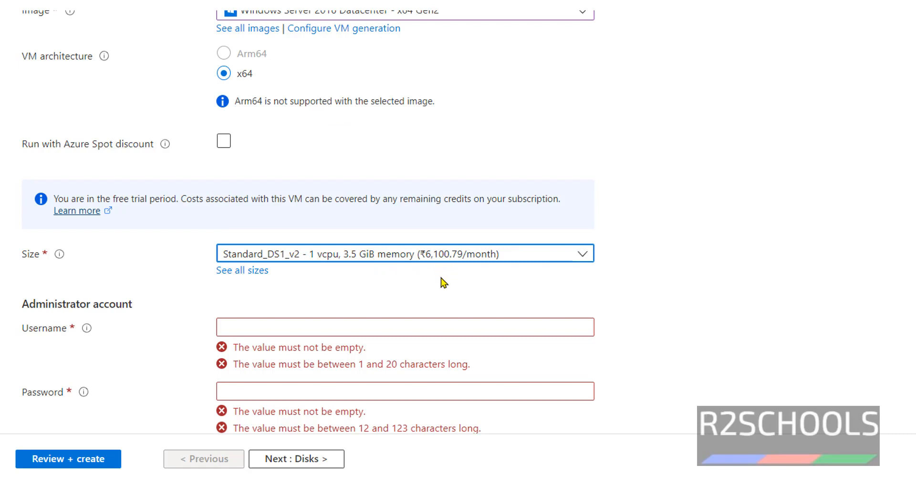
- Fill in the administrator account with the username win2022 and enter and confirm the account password
{"action": "left_click", "coordinate": [319, 327]}
{"action": "scroll", "coordinate": [333, 310], "scroll_direction": "down", "scroll_amount": 5}
{"action": "scroll", "coordinate": [343, 304], "scroll_direction": "up", "scroll_amount": 3}
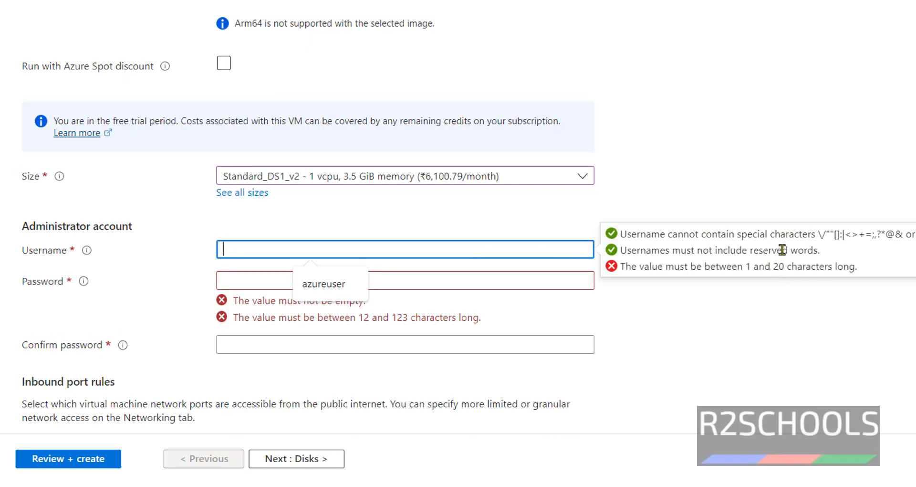
{"action": "left_click", "coordinate": [451, 251]}
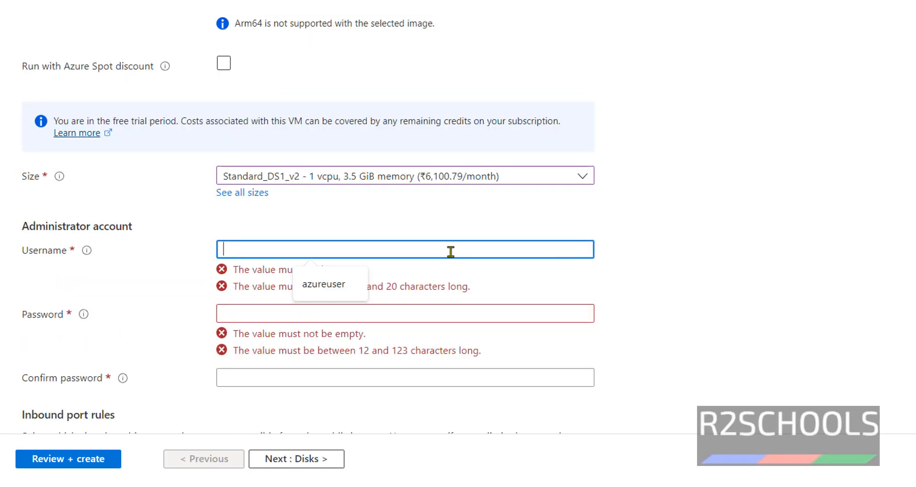
{"action": "type", "text": "win2022"}
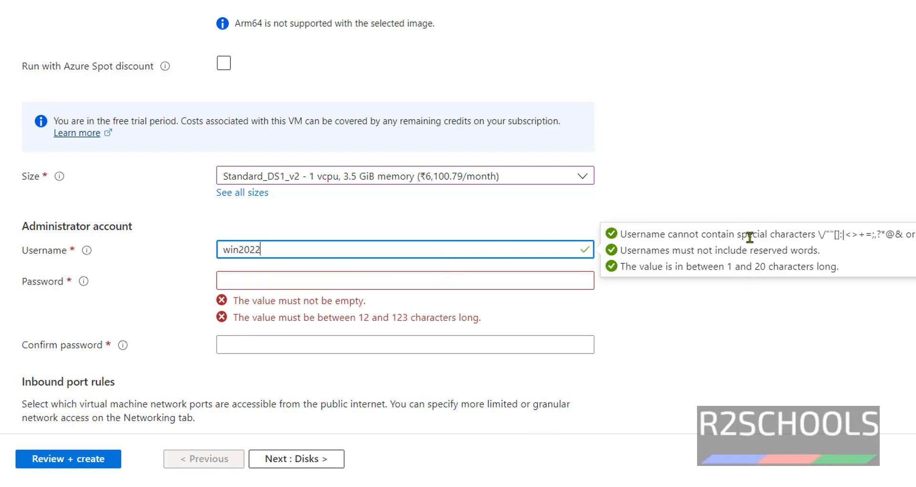
{"action": "left_click", "coordinate": [532, 287]}
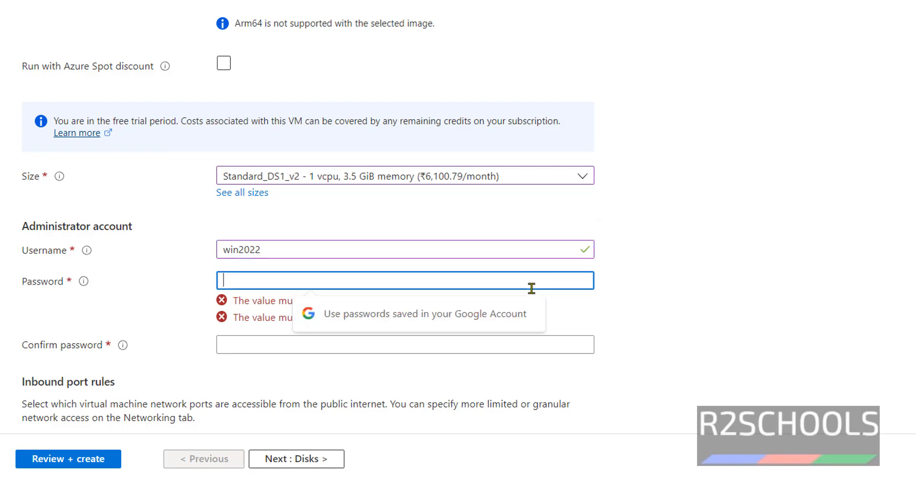
{"action": "type", "text": "••"}
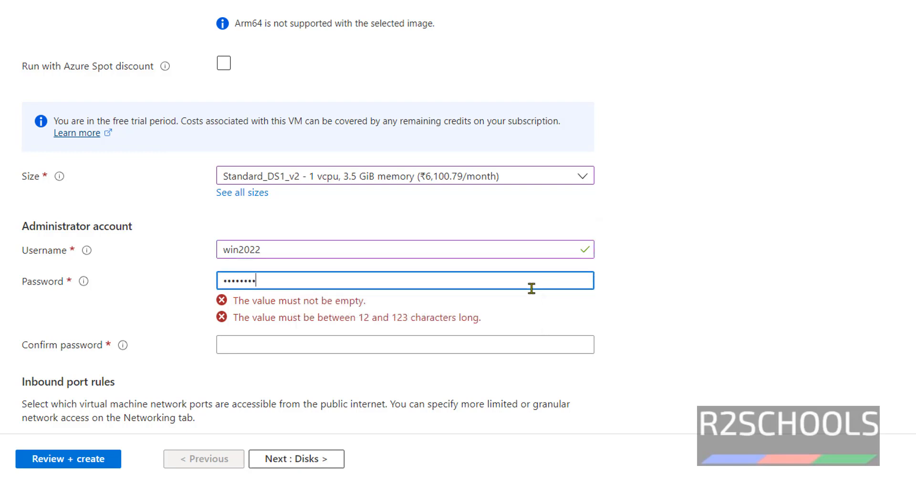
{"action": "key", "text": "Tab"}
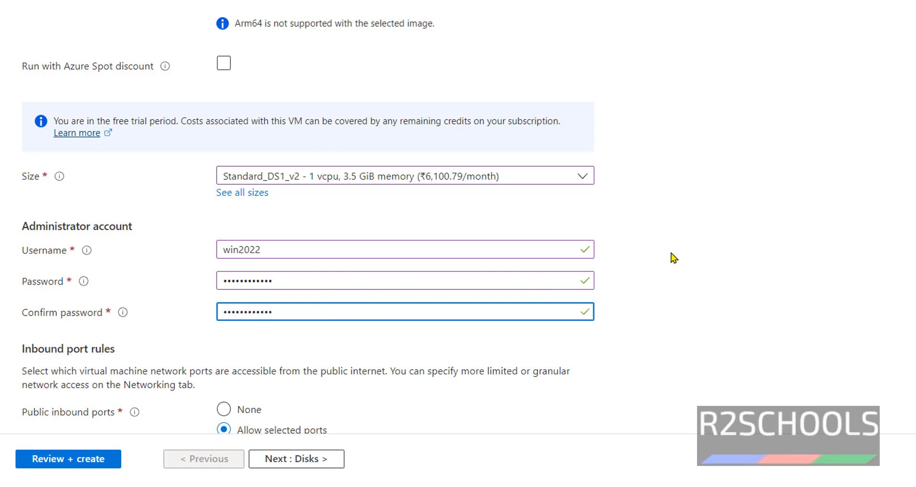
- Allow RDP (3389) as the selected public inbound port
{"action": "scroll", "coordinate": [670, 259], "scroll_direction": "down", "scroll_amount": 5}
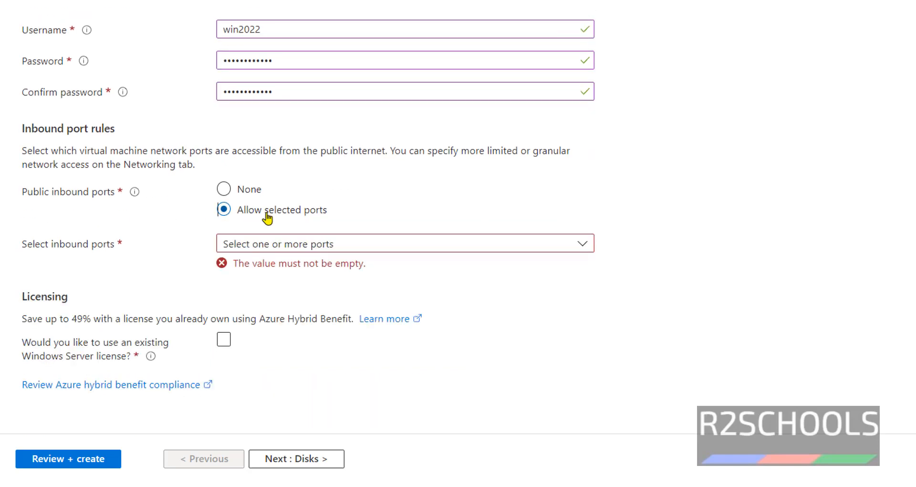
{"action": "left_click", "coordinate": [318, 250]}
{"action": "left_click", "coordinate": [230, 340]}
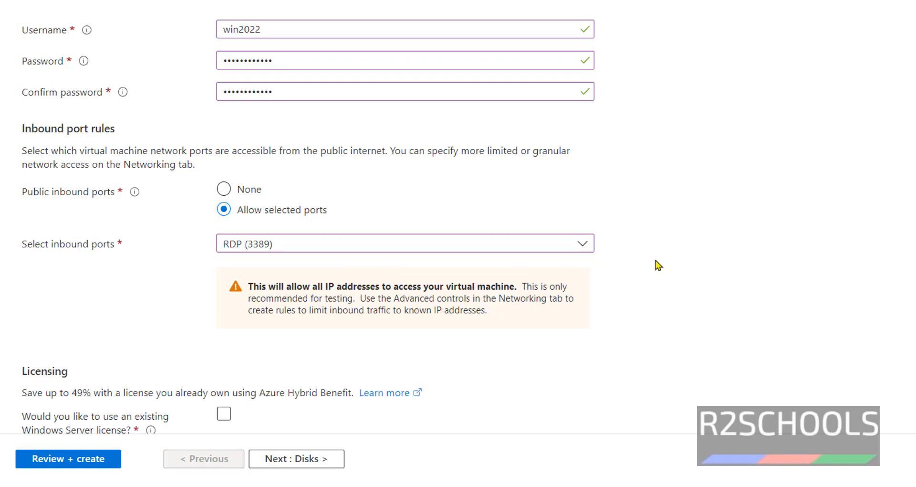
- Try the existing Windows Server license option with its eligibility confirmation, and clear the option again
{"action": "scroll", "coordinate": [658, 263], "scroll_direction": "down", "scroll_amount": 2}
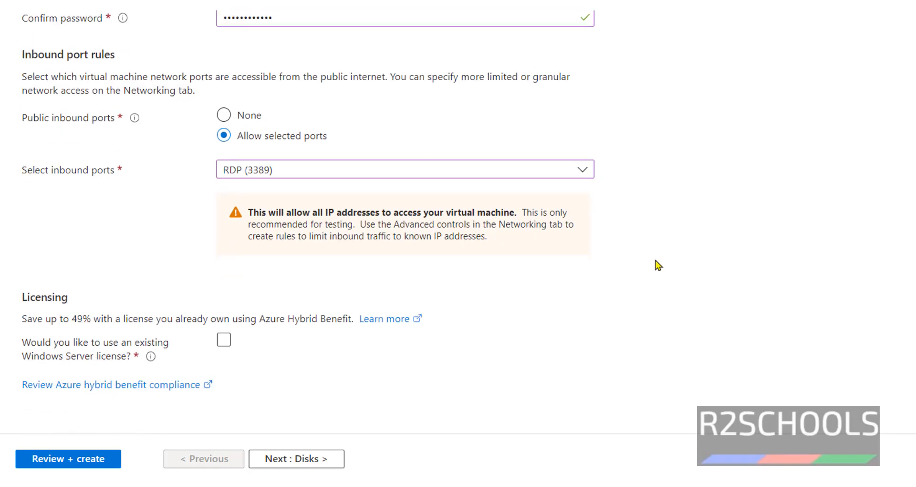
{"action": "left_click", "coordinate": [226, 347]}
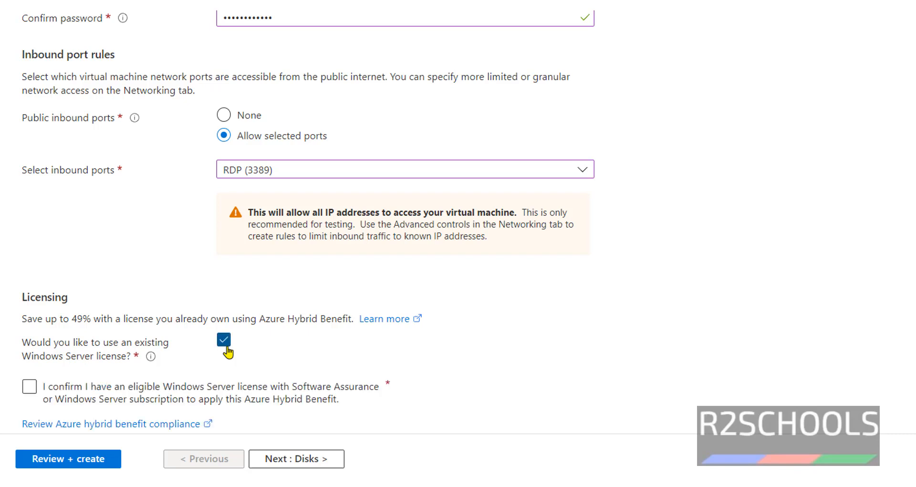
{"action": "left_click", "coordinate": [29, 387]}
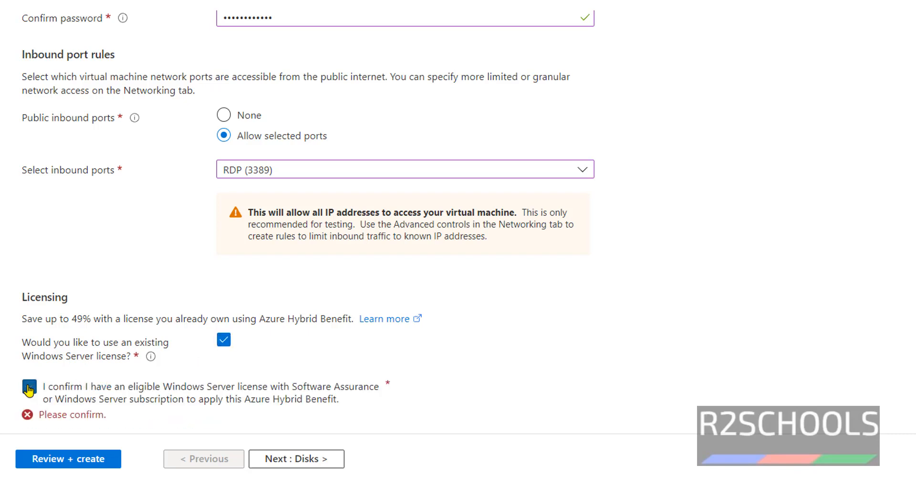
{"action": "left_click", "coordinate": [223, 339]}
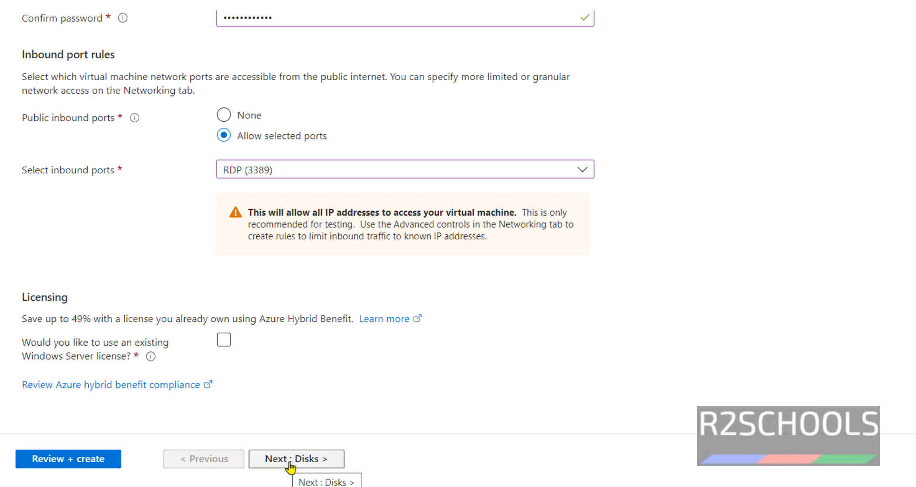
- Proceed to the disk settings and look through the available OS disk types, keeping Premium SSD (locally-redundant storage)
{"action": "left_click", "coordinate": [292, 462]}
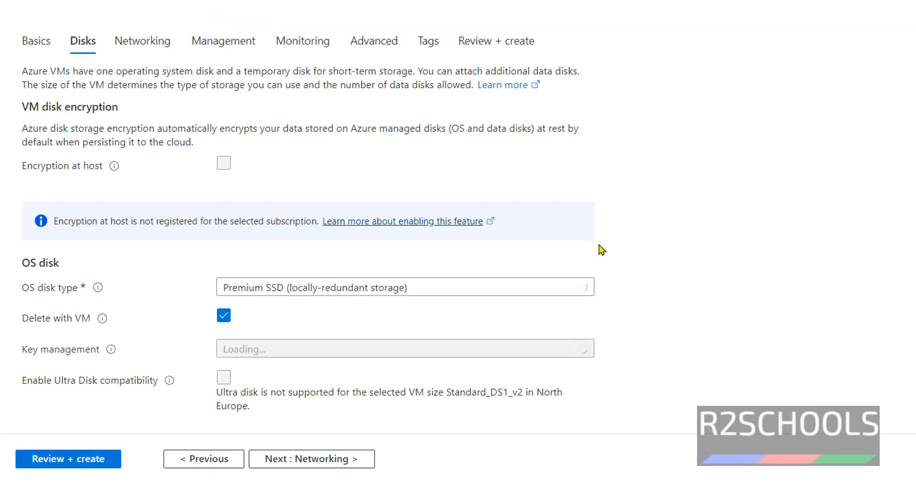
{"action": "scroll", "coordinate": [605, 246], "scroll_direction": "down", "scroll_amount": 3}
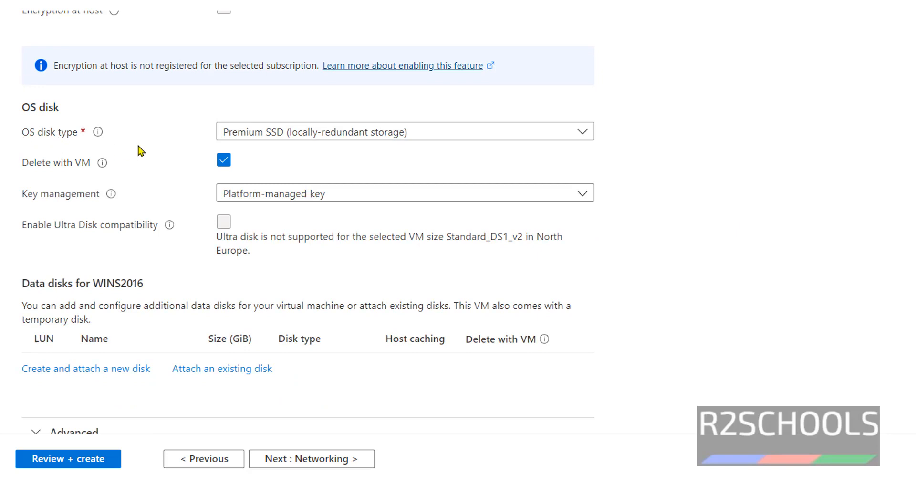
{"action": "left_click", "coordinate": [366, 132]}
{"action": "left_click", "coordinate": [366, 131]}
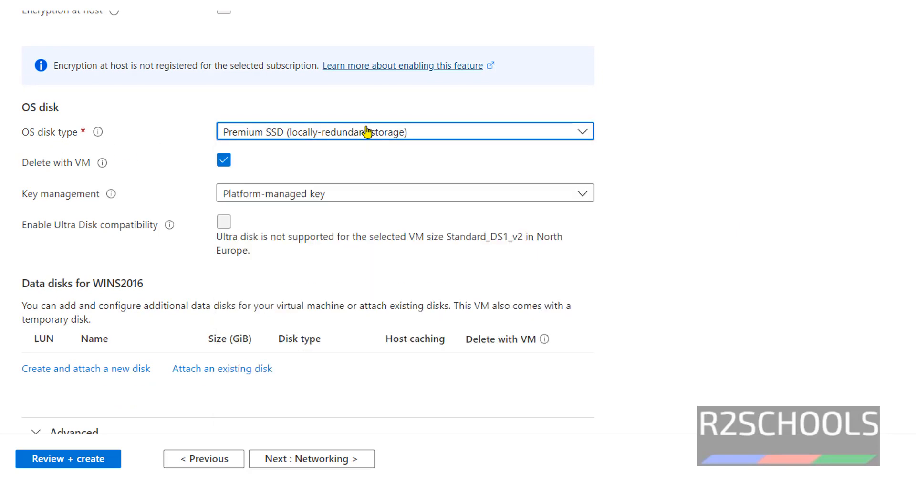
{"action": "left_click", "coordinate": [367, 132]}
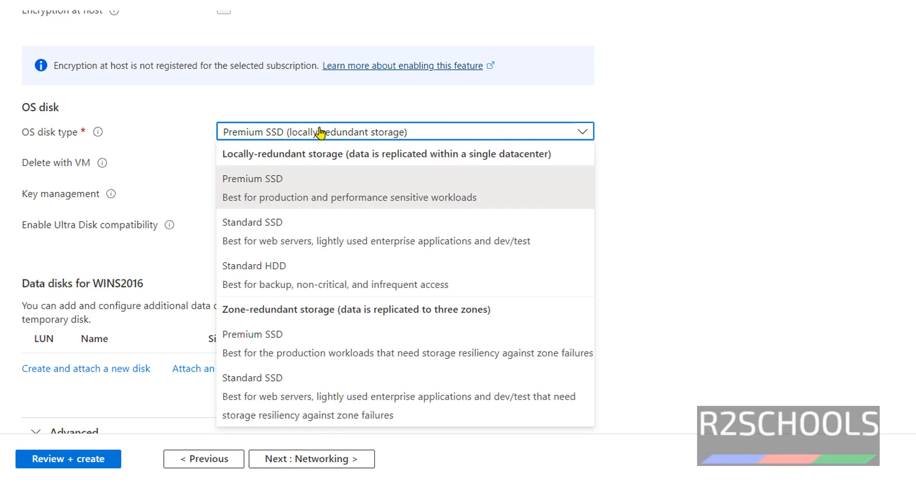
{"action": "left_click", "coordinate": [64, 168]}
- Try turning off Delete with VM for the OS disk, and turn it back on
{"action": "left_click", "coordinate": [222, 161]}
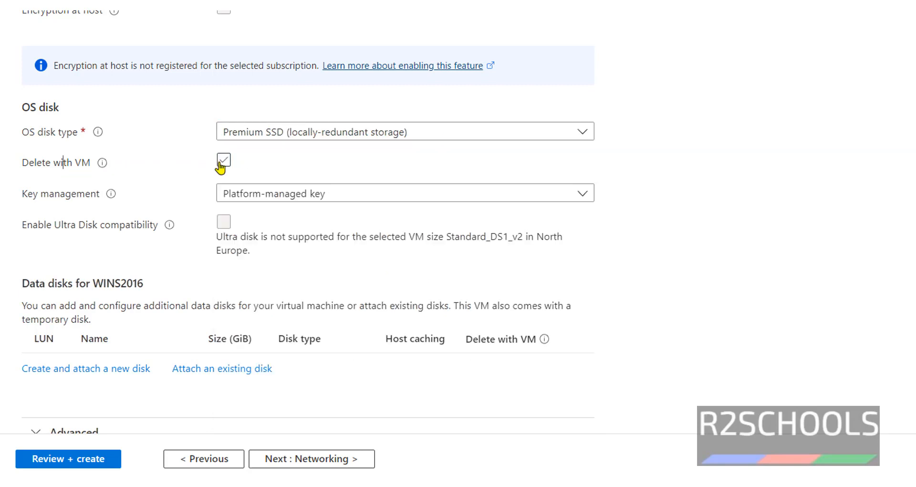
{"action": "left_click", "coordinate": [222, 162]}
{"action": "scroll", "coordinate": [706, 210], "scroll_direction": "down", "scroll_amount": 1}
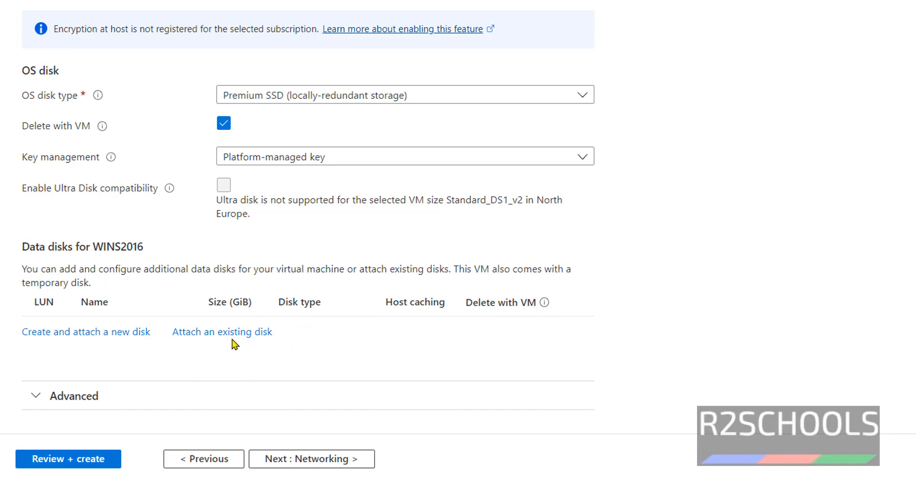
- Proceed to the networking settings, examine the form for a new virtual network and close it without creating one
{"action": "left_click", "coordinate": [315, 460]}
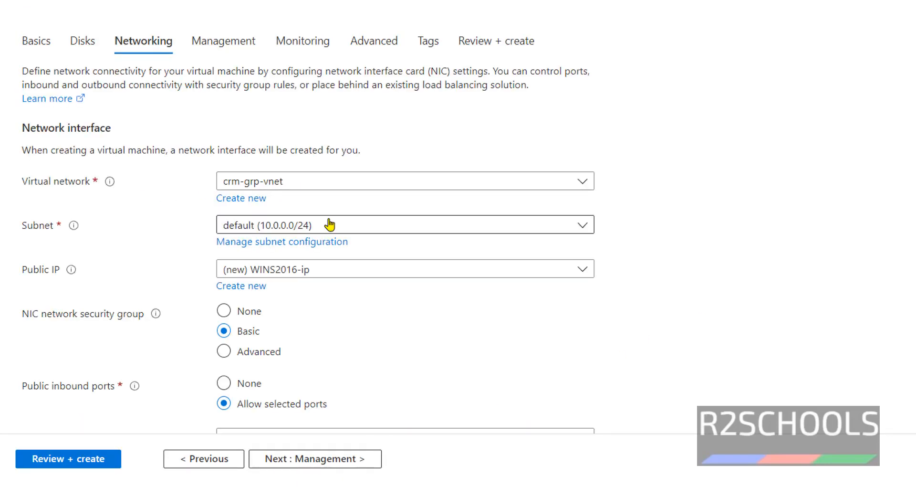
{"action": "left_click", "coordinate": [250, 200]}
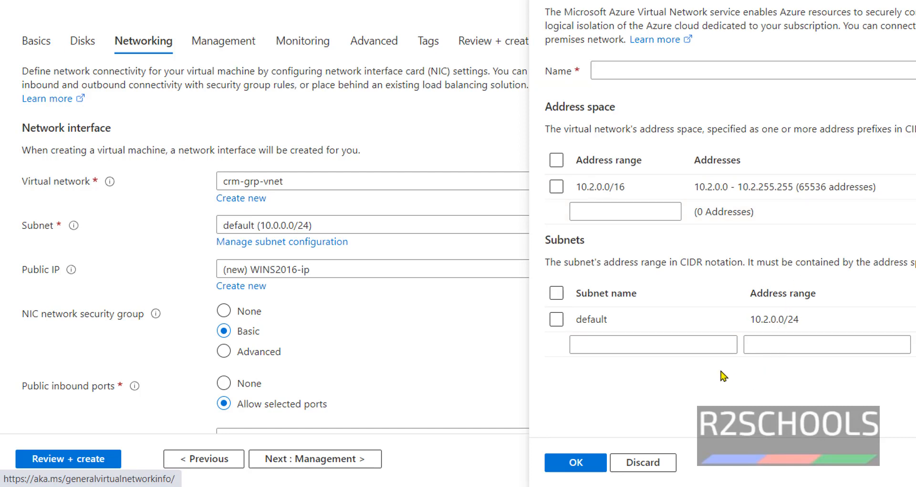
{"action": "left_click", "coordinate": [695, 320]}
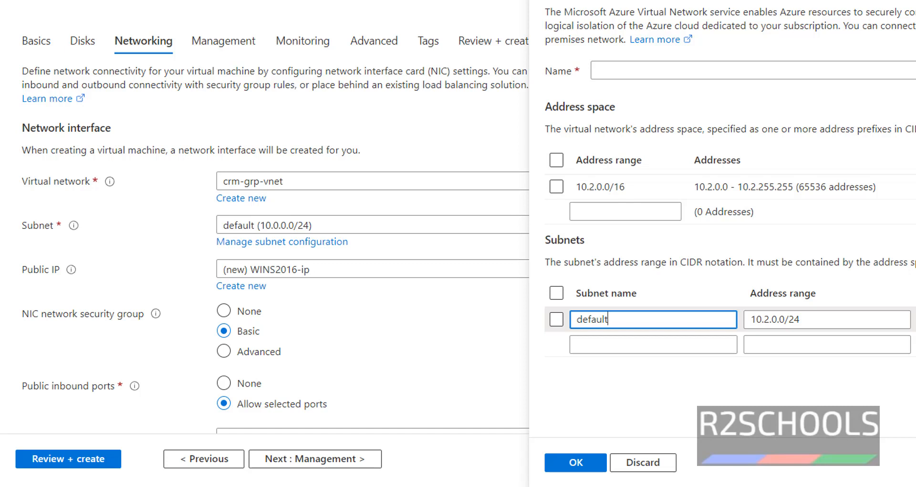
{"action": "left_click", "coordinate": [914, 2]}
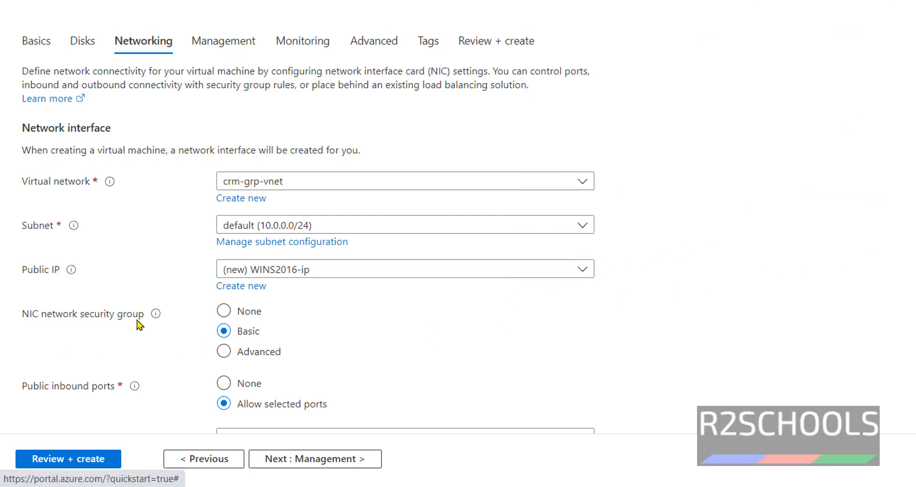
- Keep the remaining networking settings and the management settings as they are, and proceed to the monitoring settings
{"action": "scroll", "coordinate": [291, 342], "scroll_direction": "down", "scroll_amount": 4}
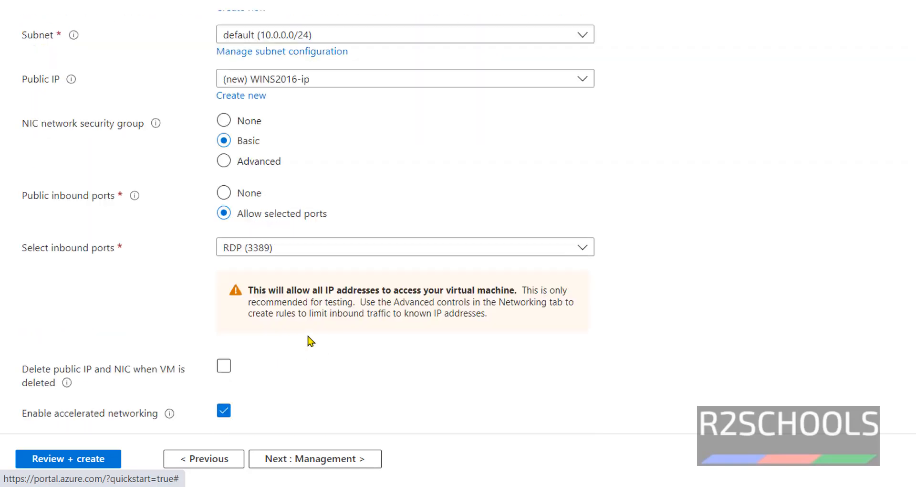
{"action": "scroll", "coordinate": [311, 341], "scroll_direction": "down", "scroll_amount": 1}
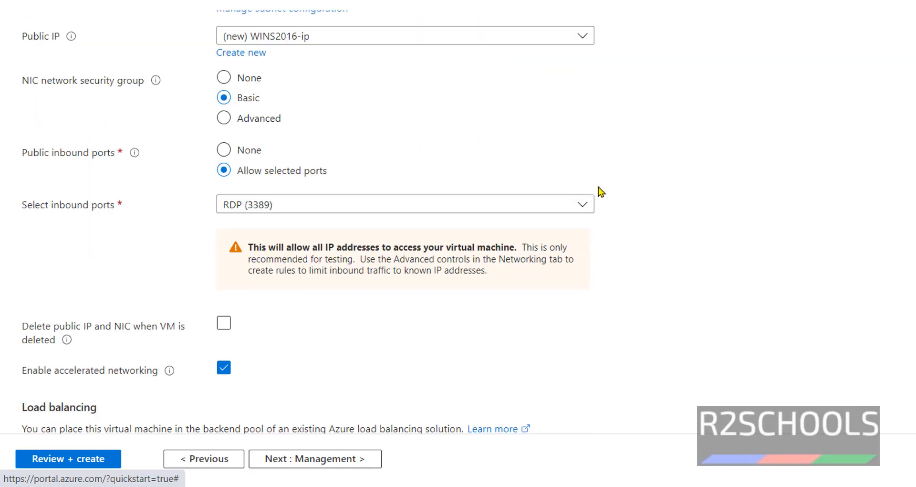
{"action": "scroll", "coordinate": [323, 260], "scroll_direction": "down", "scroll_amount": 3}
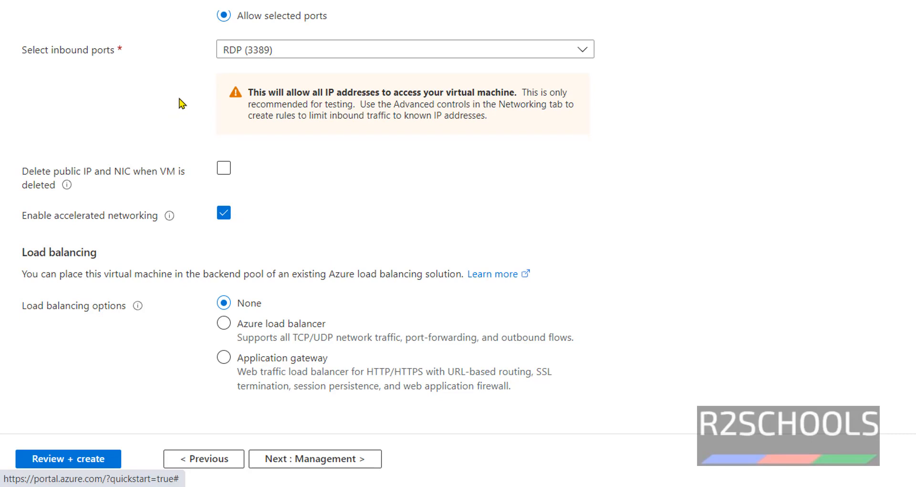
{"action": "left_click", "coordinate": [311, 467]}
{"action": "scroll", "coordinate": [440, 239], "scroll_direction": "down", "scroll_amount": 5}
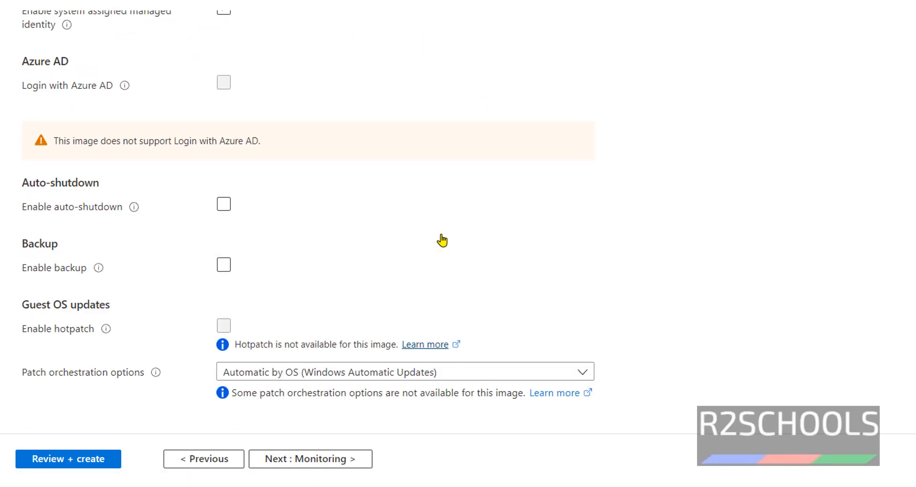
{"action": "left_click", "coordinate": [328, 457]}
- Turn on the recommended alert rules and look over the alert conditions and the e-mail notification settings
{"action": "left_click", "coordinate": [220, 123]}
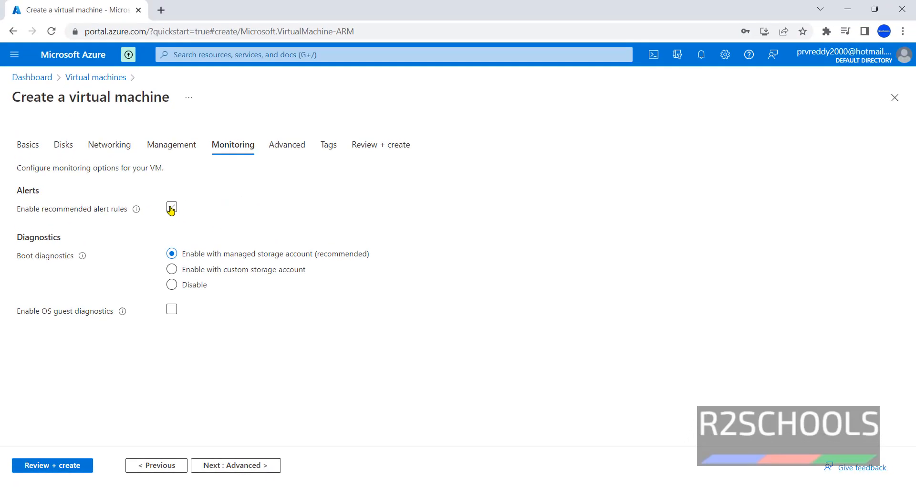
{"action": "left_click", "coordinate": [171, 209]}
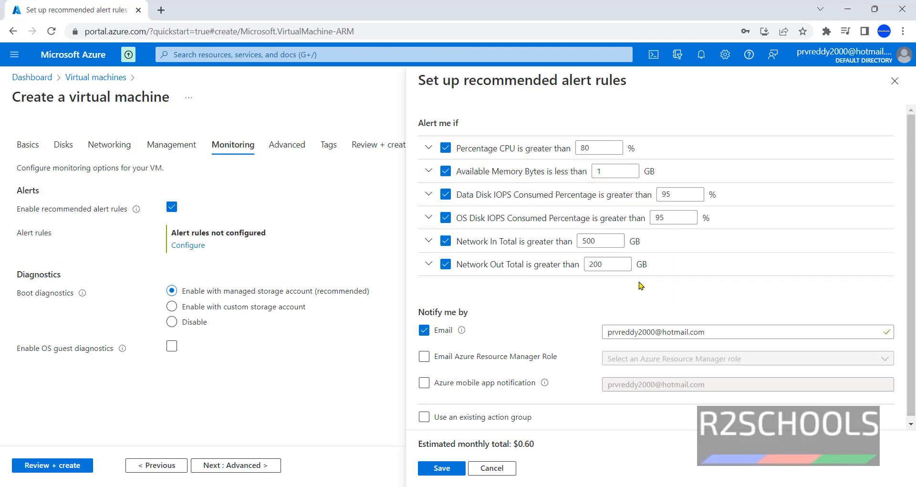
{"action": "scroll", "coordinate": [625, 285], "scroll_direction": "down", "scroll_amount": 1}
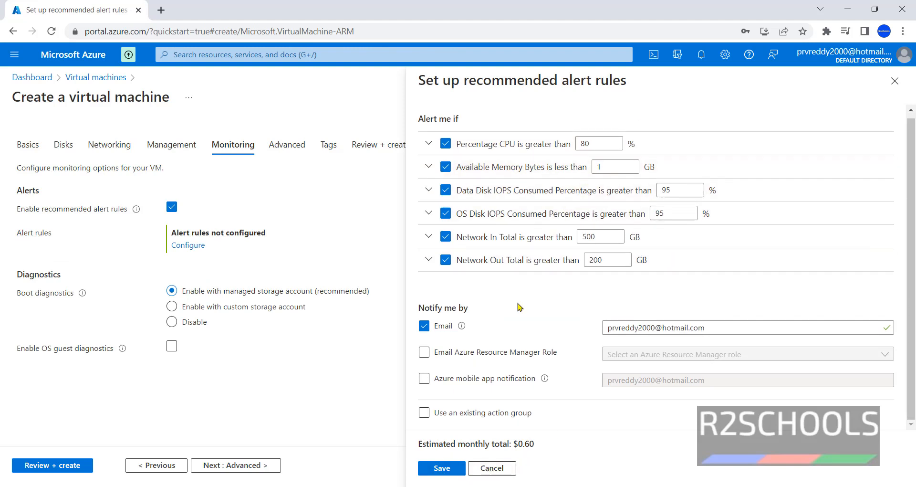
{"action": "left_click_drag", "start_coordinate": [712, 328], "coordinate": [599, 351]}
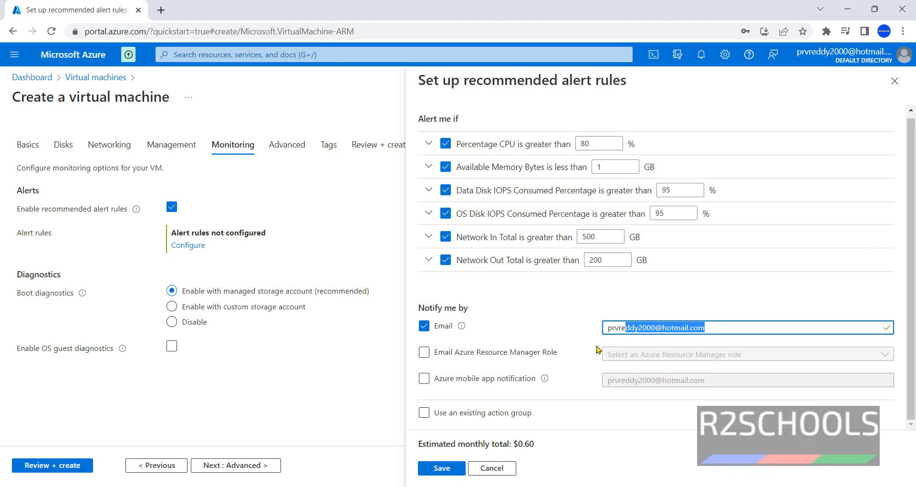
{"action": "left_click", "coordinate": [601, 358]}
{"action": "left_click", "coordinate": [533, 357]}
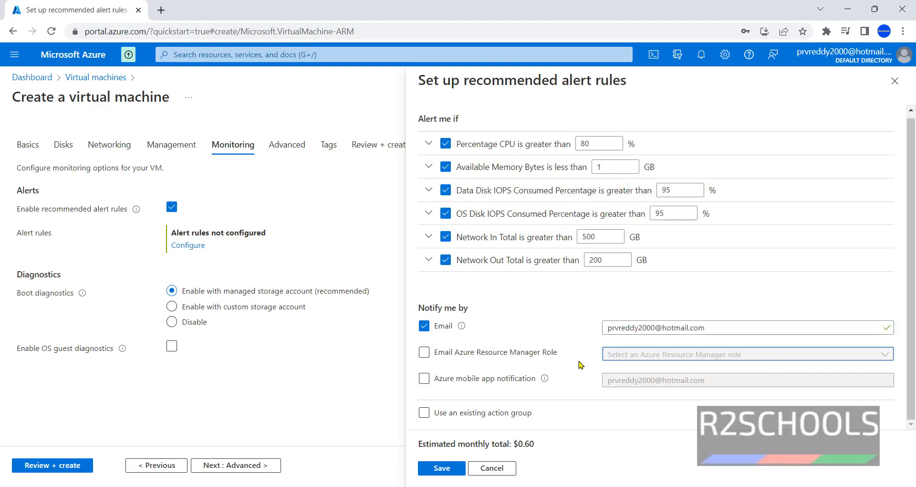
- Try turning Azure mobile app notification on and off, look at the Percentage CPU rule and discard the alert rules setup
{"action": "left_click", "coordinate": [462, 385]}
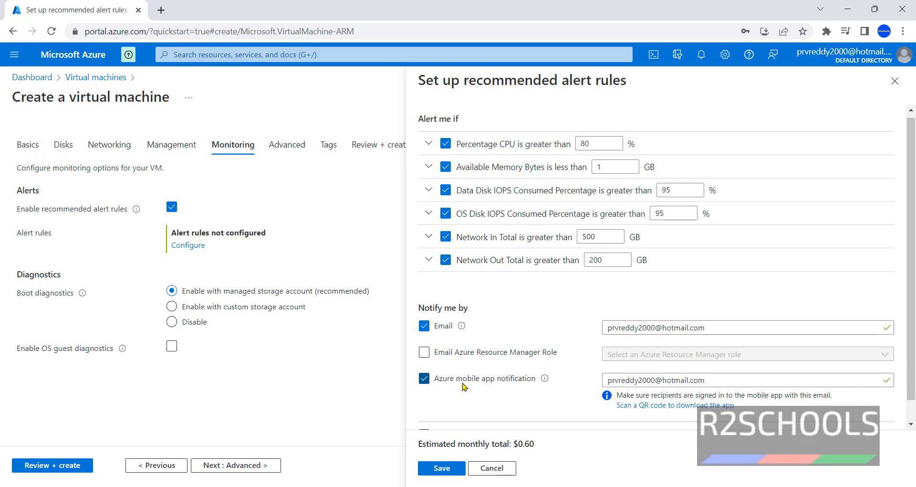
{"action": "left_click", "coordinate": [462, 384]}
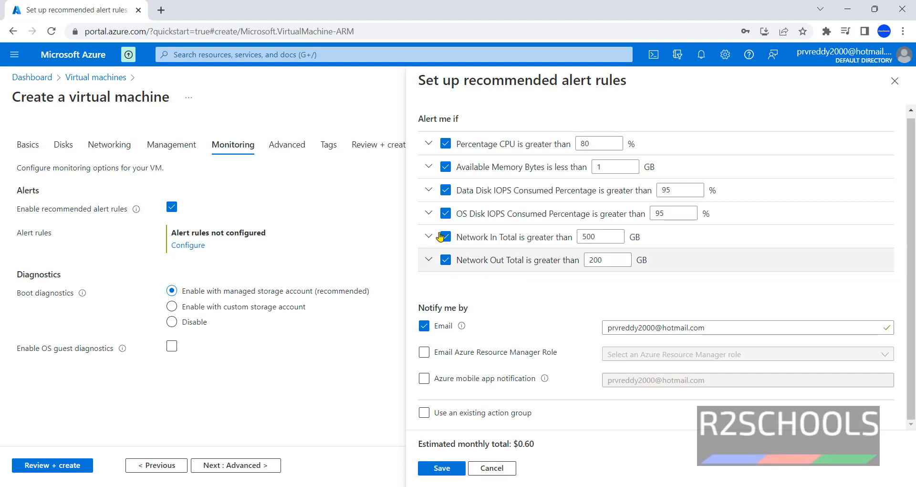
{"action": "left_click", "coordinate": [429, 144]}
{"action": "left_click", "coordinate": [429, 144]}
{"action": "left_click", "coordinate": [501, 472]}
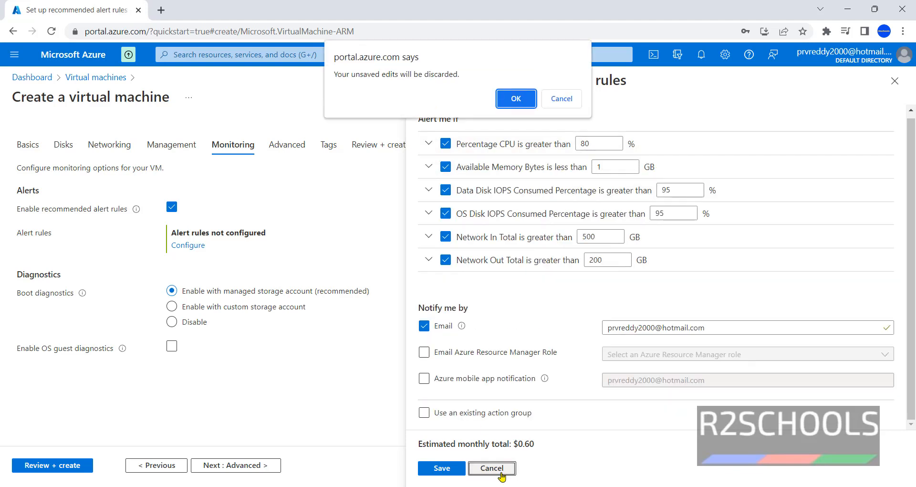
{"action": "left_click", "coordinate": [520, 96]}
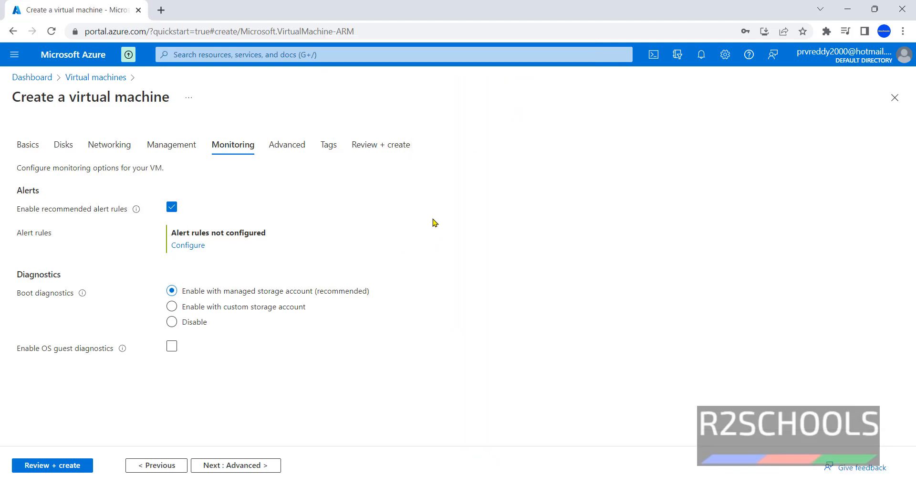
- Proceed to the advanced settings and look through the extensions available to install, without selecting one
{"action": "left_click", "coordinate": [242, 466]}
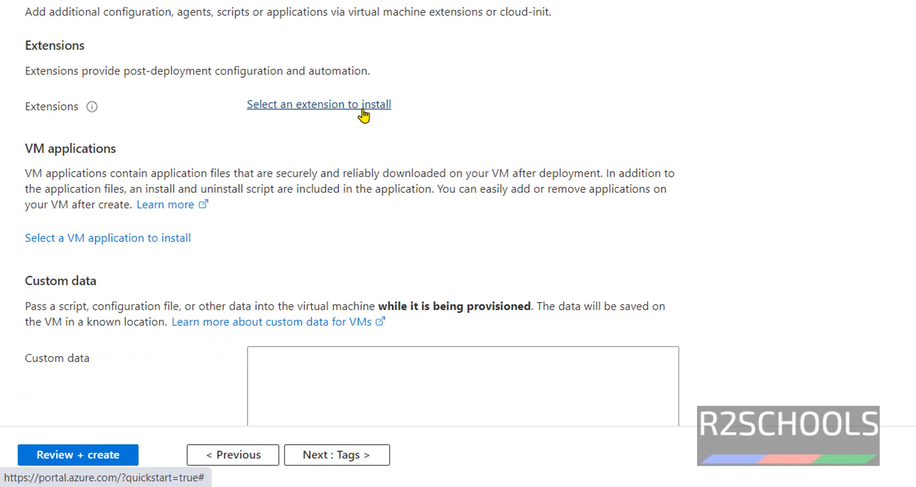
{"action": "left_click", "coordinate": [363, 111]}
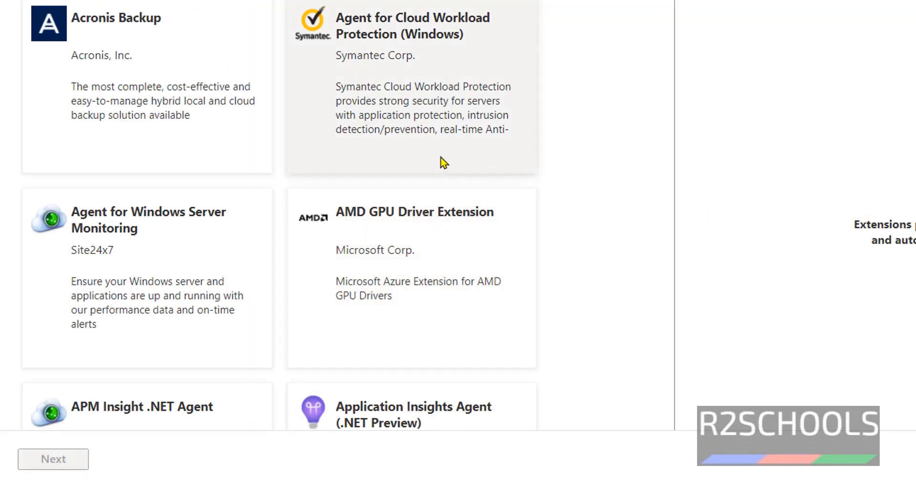
{"action": "scroll", "coordinate": [414, 178], "scroll_direction": "down", "scroll_amount": 10}
{"action": "scroll", "coordinate": [409, 186], "scroll_direction": "down", "scroll_amount": 5}
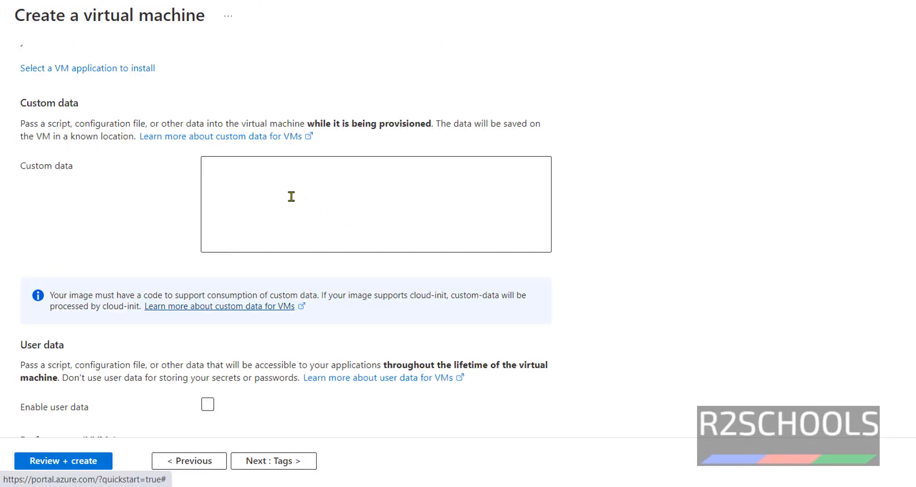
- Look over the custom data and host options, try enabling user data, and proceed to the tags
{"action": "left_click", "coordinate": [271, 195]}
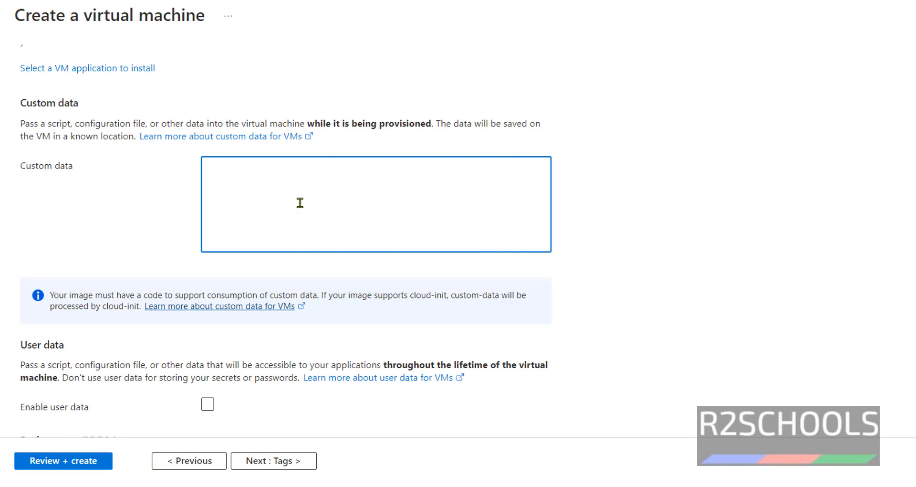
{"action": "scroll", "coordinate": [362, 227], "scroll_direction": "down", "scroll_amount": 8}
{"action": "scroll", "coordinate": [363, 227], "scroll_direction": "up", "scroll_amount": 2}
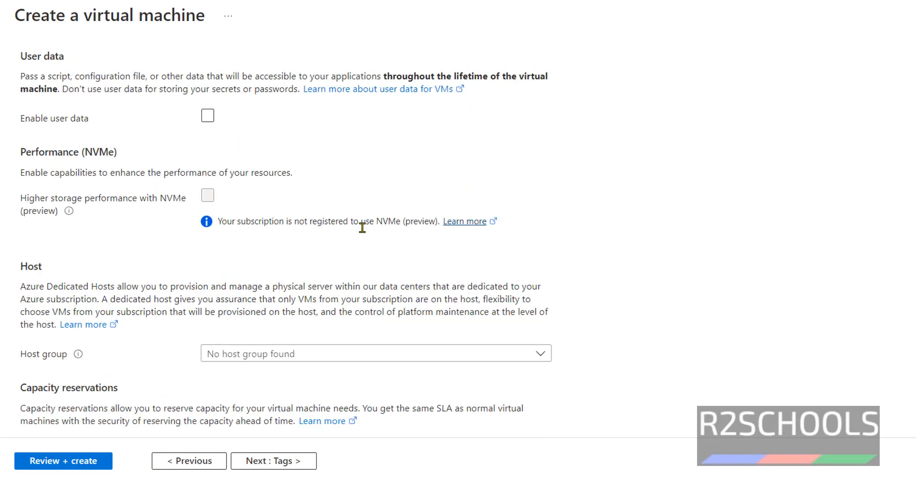
{"action": "left_click", "coordinate": [207, 118]}
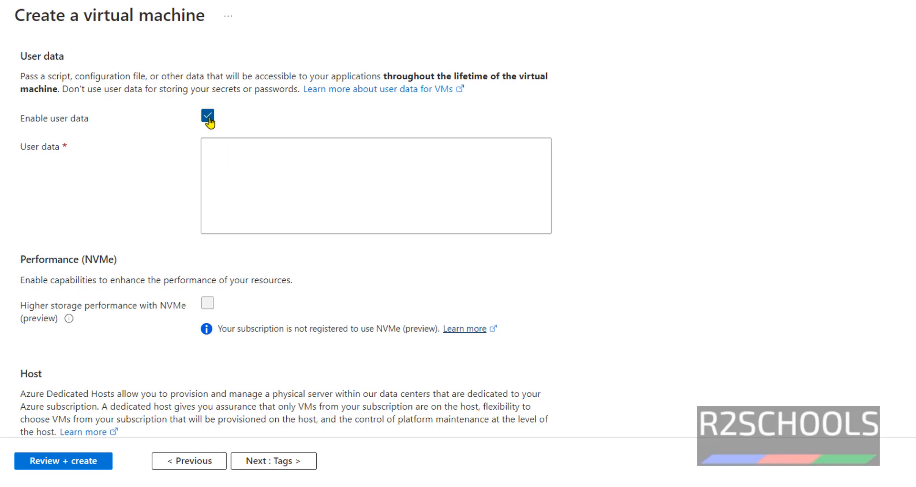
{"action": "scroll", "coordinate": [374, 484], "scroll_direction": "down", "scroll_amount": 5}
{"action": "left_click", "coordinate": [273, 461]}
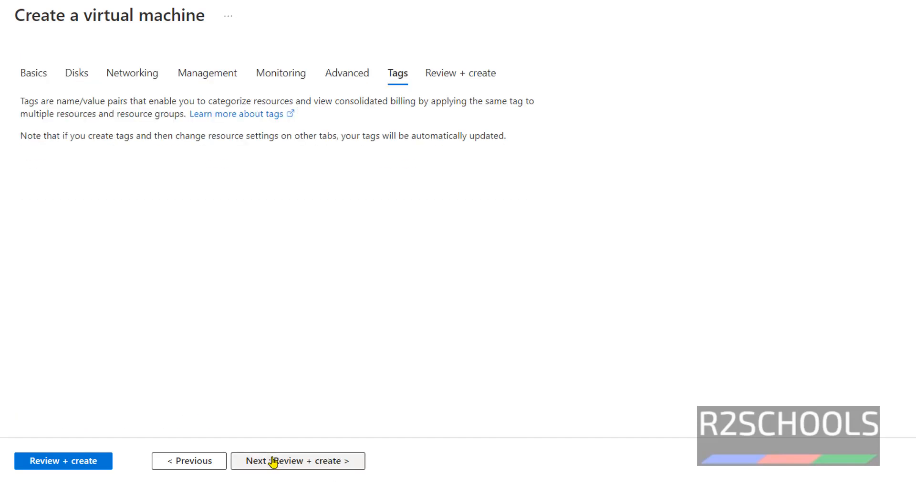
- Leave the tag name and value empty and proceed to the final review of the virtual machine
{"action": "left_click", "coordinate": [121, 189]}
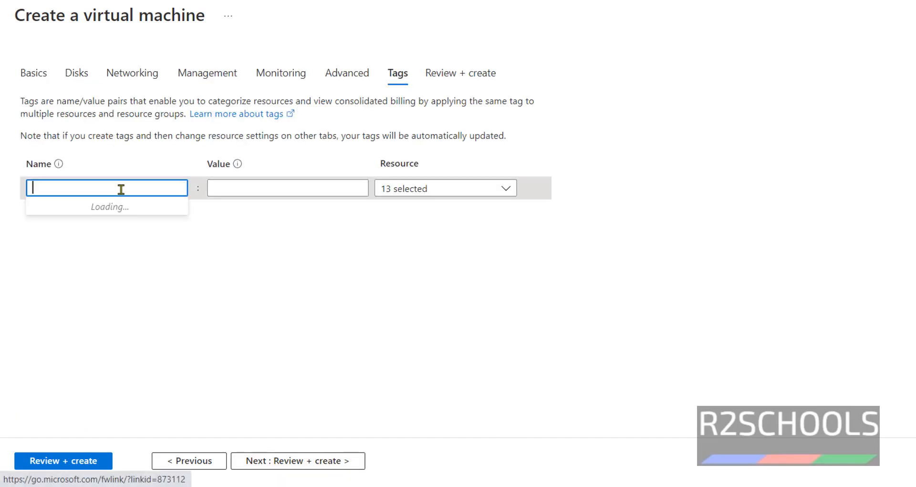
{"action": "left_click", "coordinate": [238, 185]}
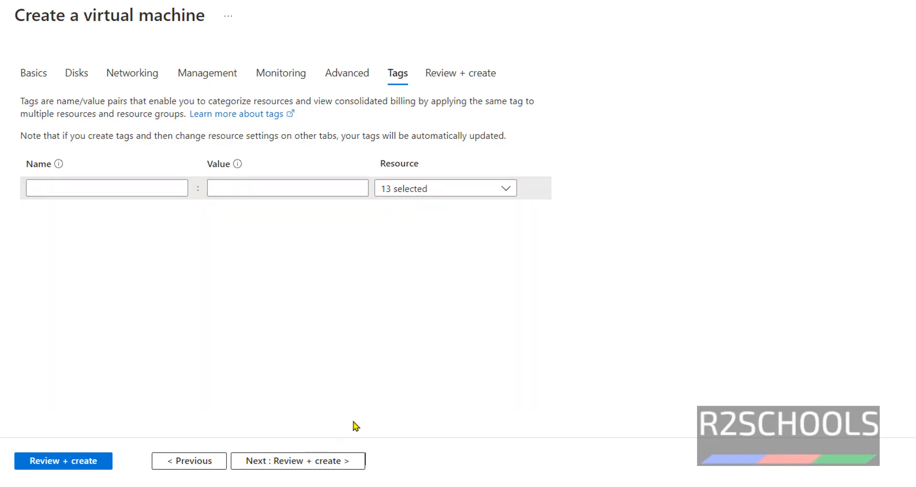
{"action": "left_click", "coordinate": [299, 462]}
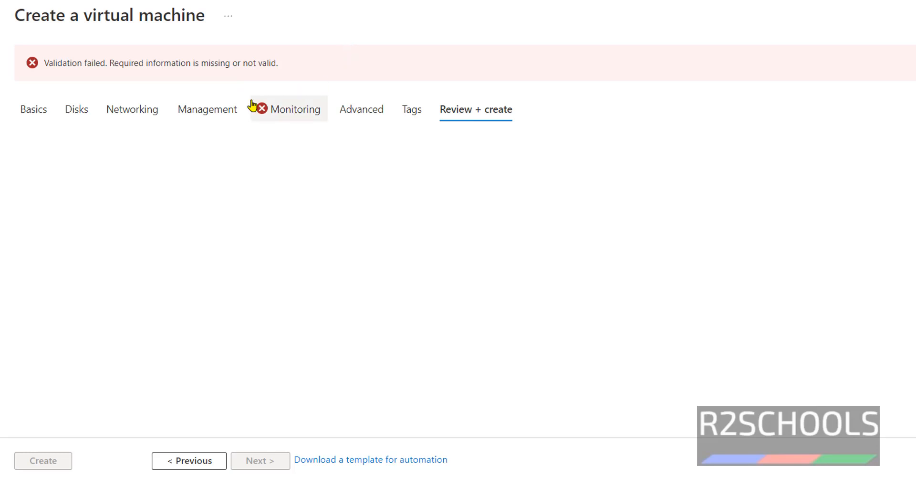
- Return to the monitoring settings, turn off the recommended alert rules and rerun the final review
{"action": "left_click", "coordinate": [280, 115]}
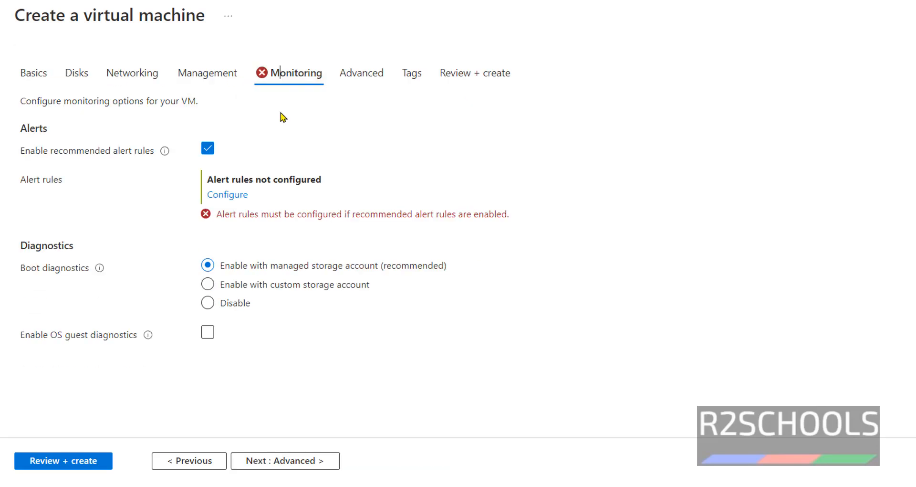
{"action": "left_click", "coordinate": [208, 153]}
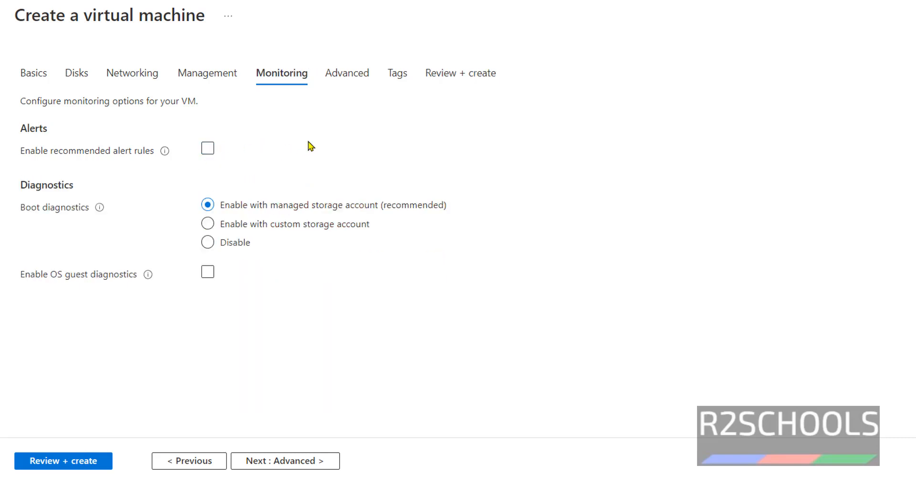
{"action": "left_click", "coordinate": [454, 77]}
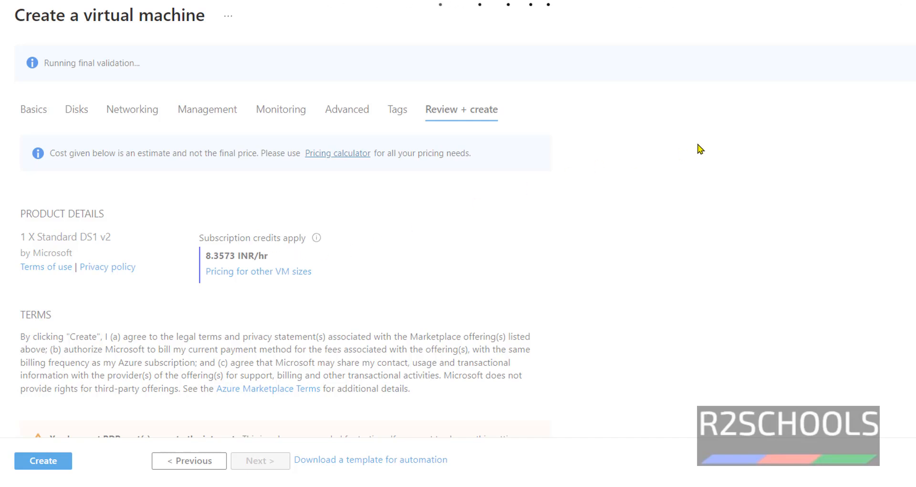
- Examine the estimated hourly price and the full configuration summary, from the basics to the advanced settings
{"action": "left_click_drag", "start_coordinate": [275, 252], "coordinate": [213, 251]}
{"action": "left_click", "coordinate": [548, 191]}
{"action": "left_click", "coordinate": [271, 254]}
{"action": "left_click_drag", "start_coordinate": [271, 254], "coordinate": [207, 257]}
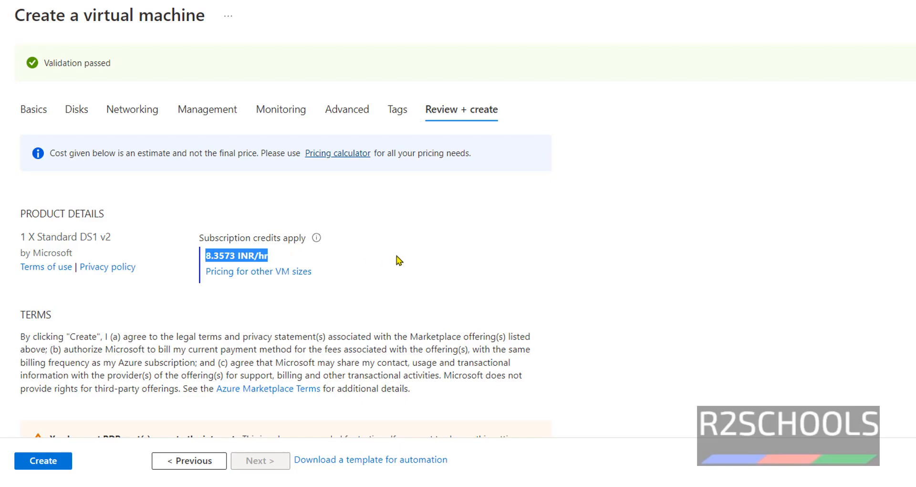
{"action": "scroll", "coordinate": [396, 264], "scroll_direction": "down", "scroll_amount": 6}
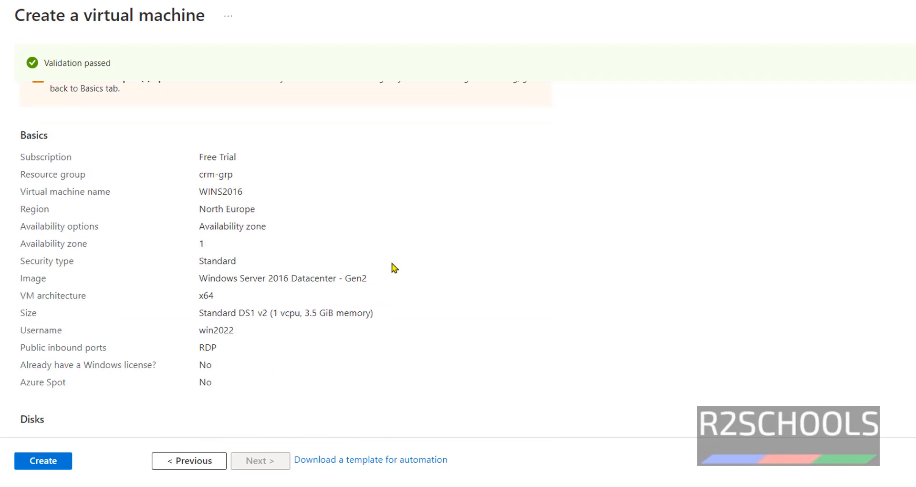
{"action": "left_click_drag", "start_coordinate": [38, 155], "coordinate": [190, 381]}
{"action": "scroll", "coordinate": [333, 308], "scroll_direction": "down", "scroll_amount": 10}
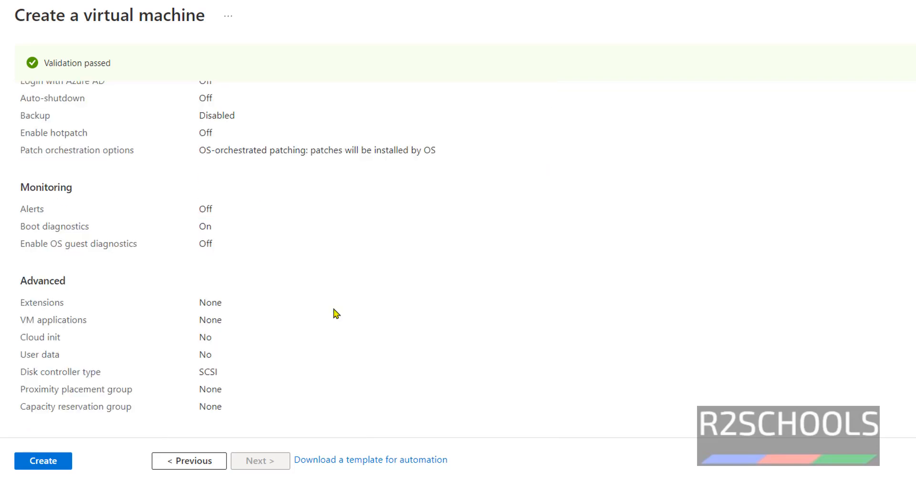
{"action": "scroll", "coordinate": [333, 313], "scroll_direction": "up", "scroll_amount": 10}
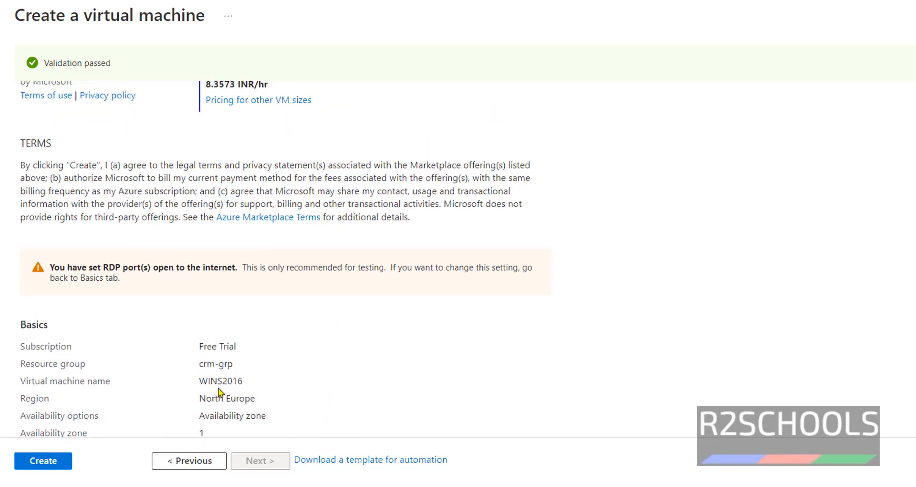
{"action": "scroll", "coordinate": [204, 378], "scroll_direction": "down", "scroll_amount": 10}
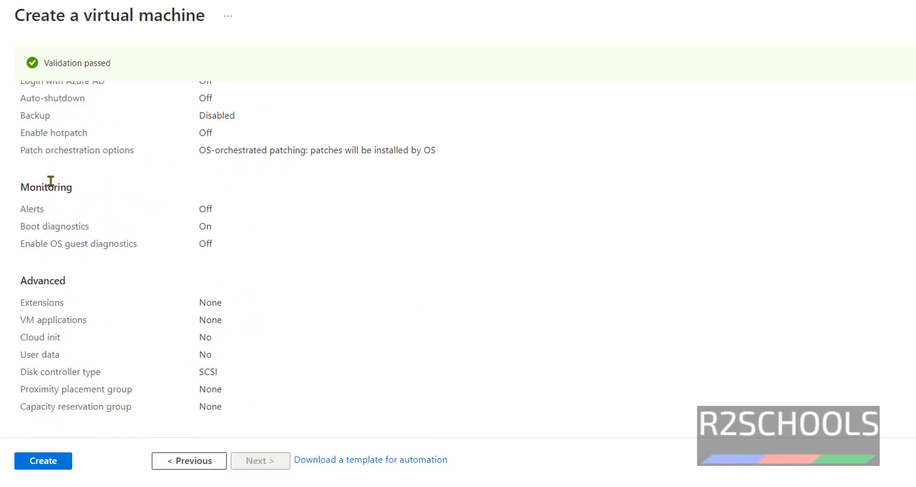
{"action": "scroll", "coordinate": [48, 293], "scroll_direction": "up", "scroll_amount": 8}
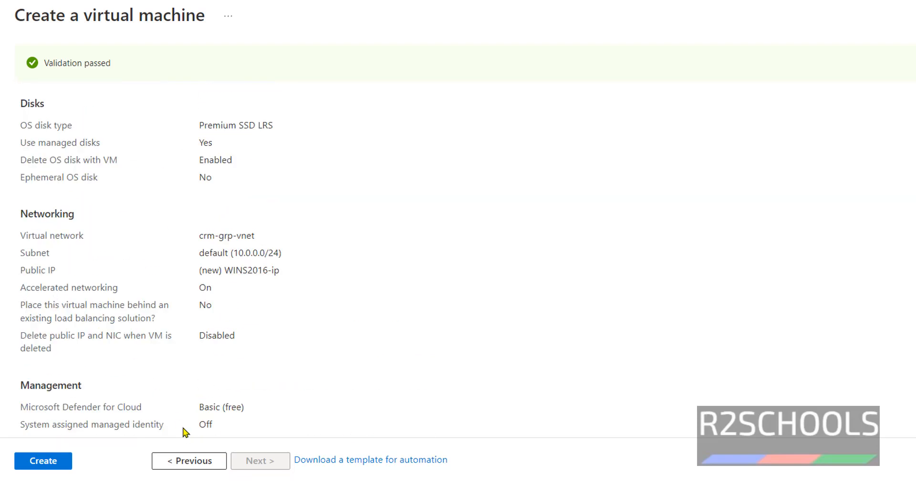
- Go back to the tags, return to the final review and create the virtual machine
{"action": "left_click", "coordinate": [189, 460]}
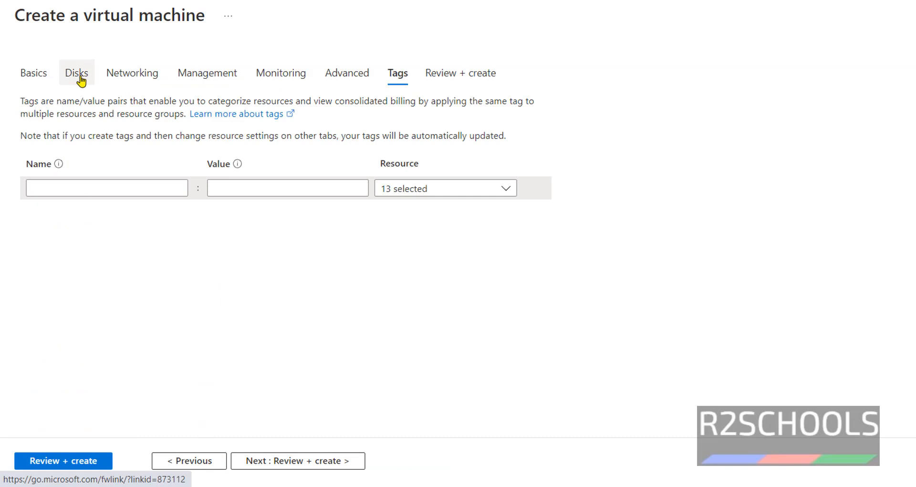
{"action": "left_click", "coordinate": [443, 77]}
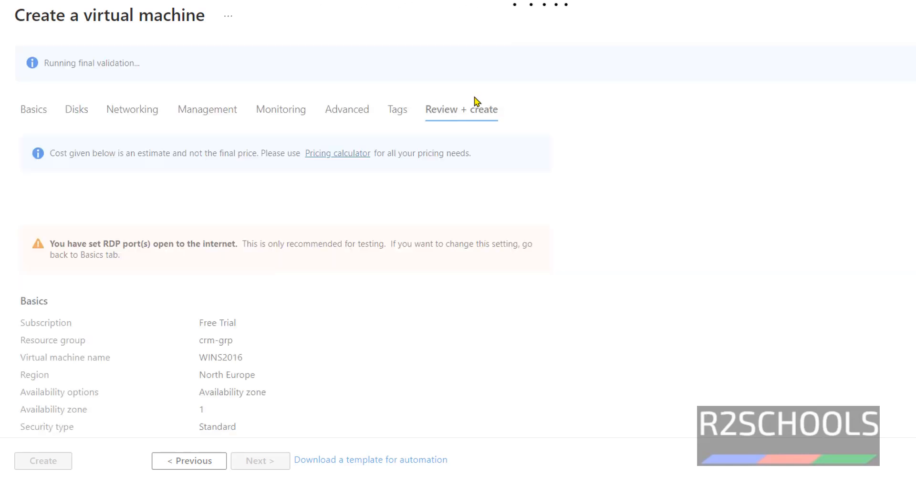
{"action": "scroll", "coordinate": [456, 270], "scroll_direction": "down", "scroll_amount": 10}
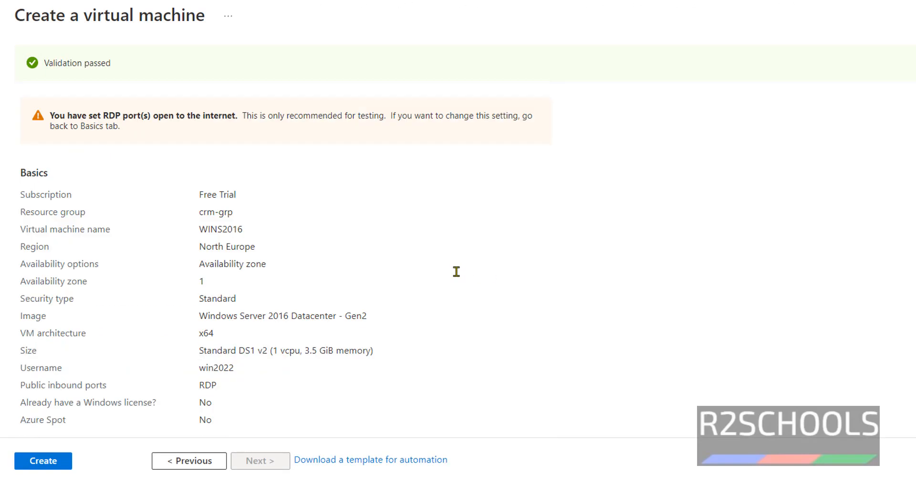
{"action": "scroll", "coordinate": [455, 277], "scroll_direction": "down", "scroll_amount": 8}
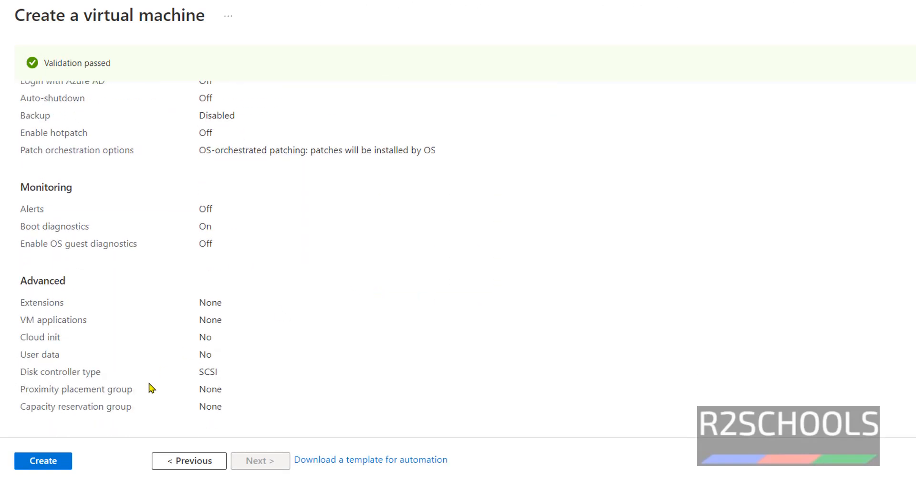
{"action": "left_click", "coordinate": [44, 460]}
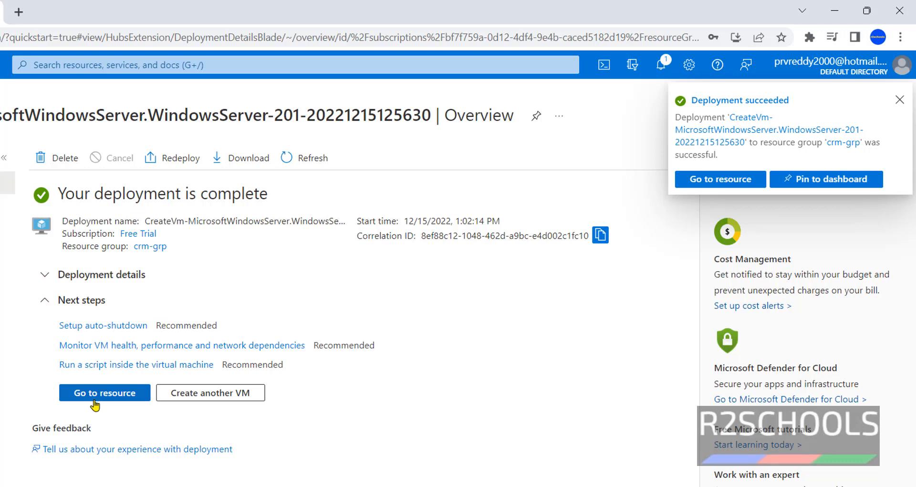
- Open the deployed WINS2016 virtual machine and examine its status, location, public IP address and DNS name
{"action": "left_click", "coordinate": [95, 405]}
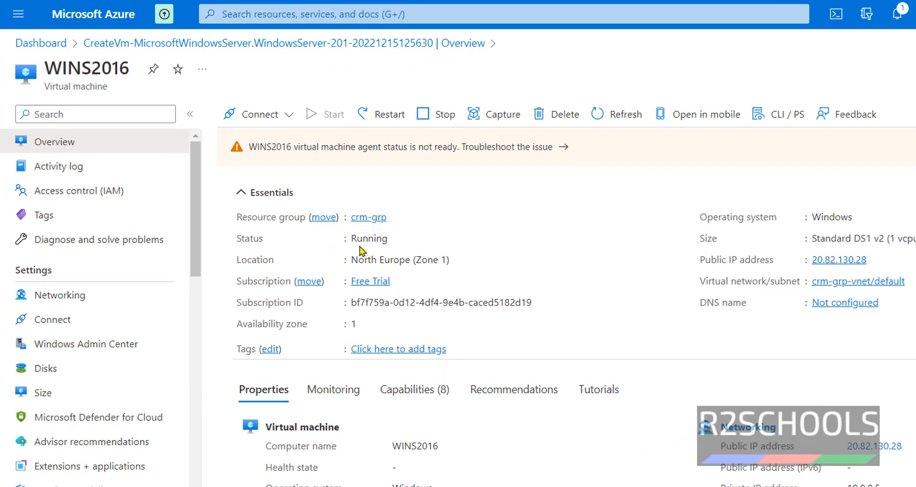
{"action": "left_click_drag", "start_coordinate": [362, 238], "coordinate": [403, 263]}
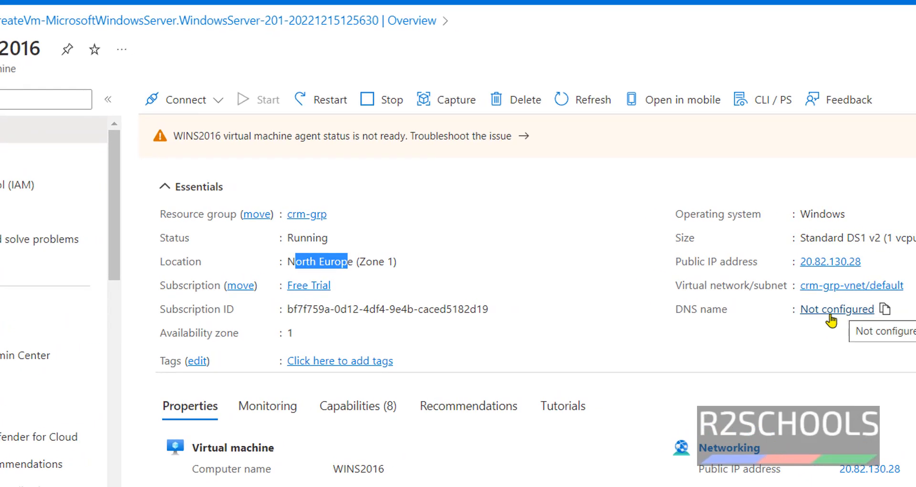
- Examine the virtual machine's properties: private IP address, size, vCPUs, RAM and OS disk
{"action": "scroll", "coordinate": [681, 336], "scroll_direction": "down", "scroll_amount": 4}
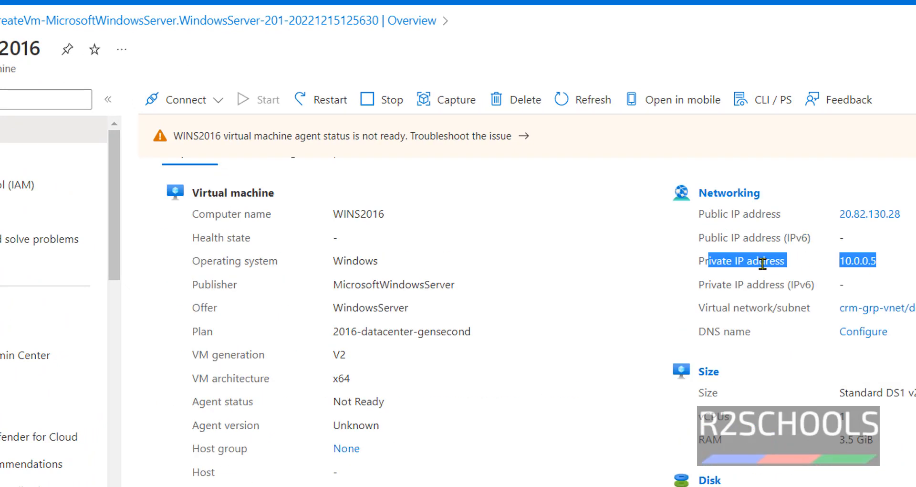
{"action": "left_click_drag", "start_coordinate": [705, 266], "coordinate": [911, 260]}
{"action": "left_click", "coordinate": [912, 264]}
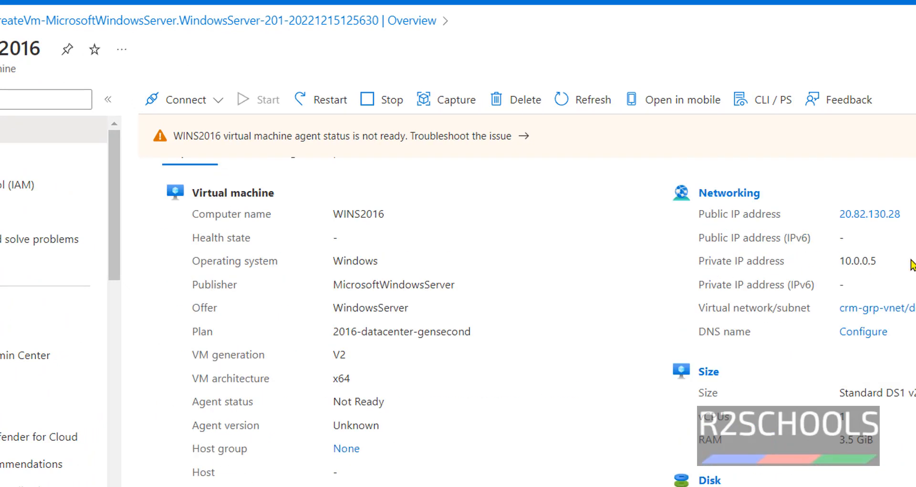
{"action": "left_click_drag", "start_coordinate": [698, 390], "coordinate": [721, 481]}
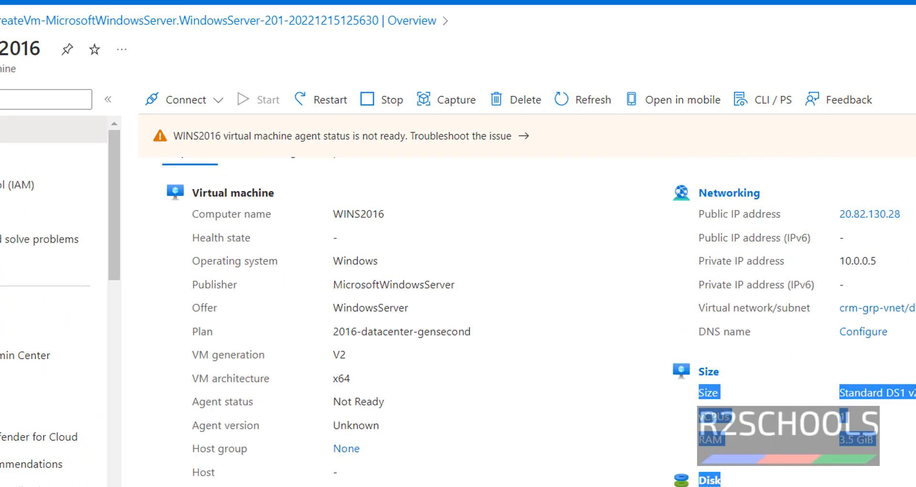
{"action": "left_click", "coordinate": [721, 481]}
{"action": "scroll", "coordinate": [722, 481], "scroll_direction": "down", "scroll_amount": 3}
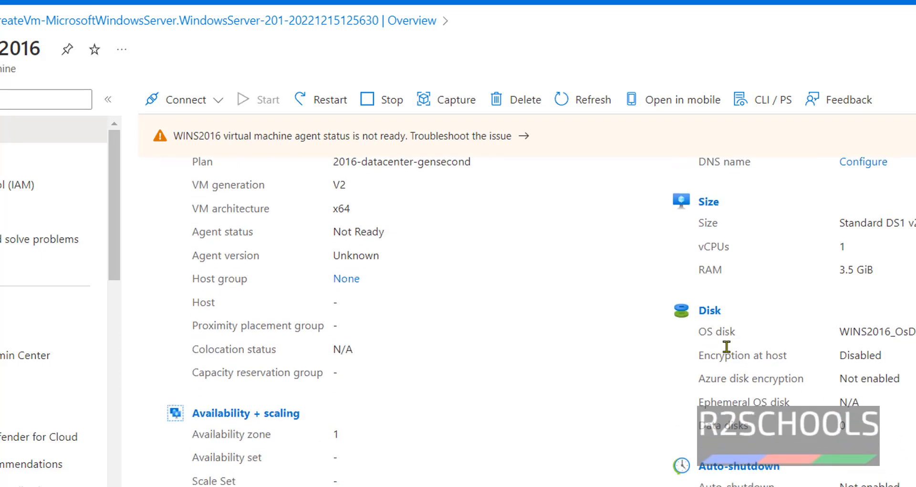
{"action": "left_click", "coordinate": [693, 336]}
{"action": "left_click_drag", "start_coordinate": [693, 336], "coordinate": [914, 331]}
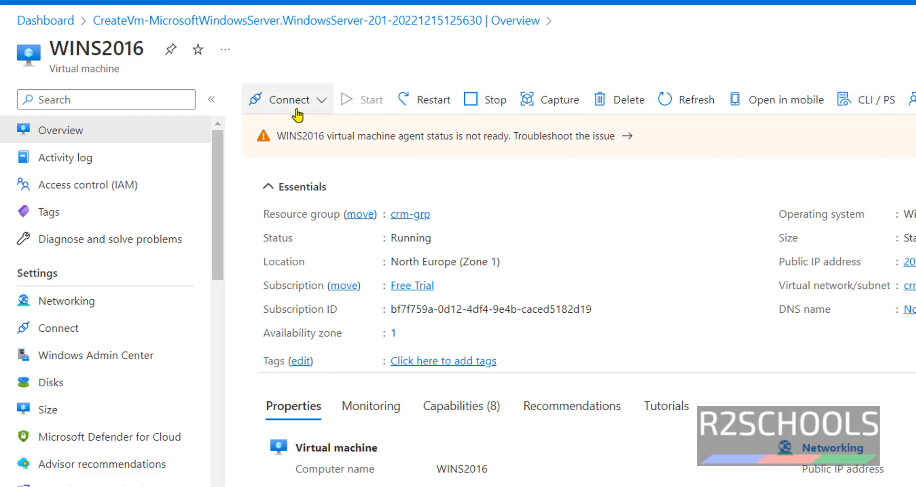
- Examine the available connection methods for WINS2016, collapse the Essentials section and review the remaining virtual machine properties
{"action": "left_click", "coordinate": [320, 101]}
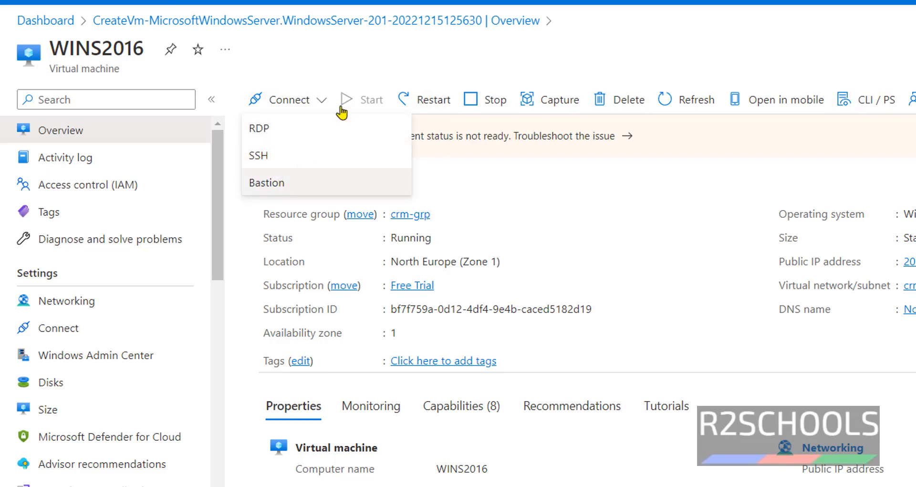
{"action": "left_click", "coordinate": [438, 56]}
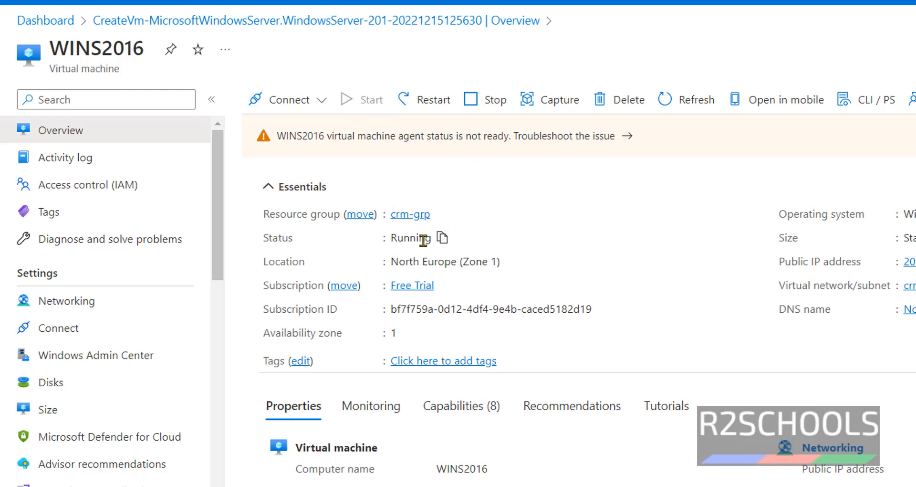
{"action": "left_click", "coordinate": [576, 195]}
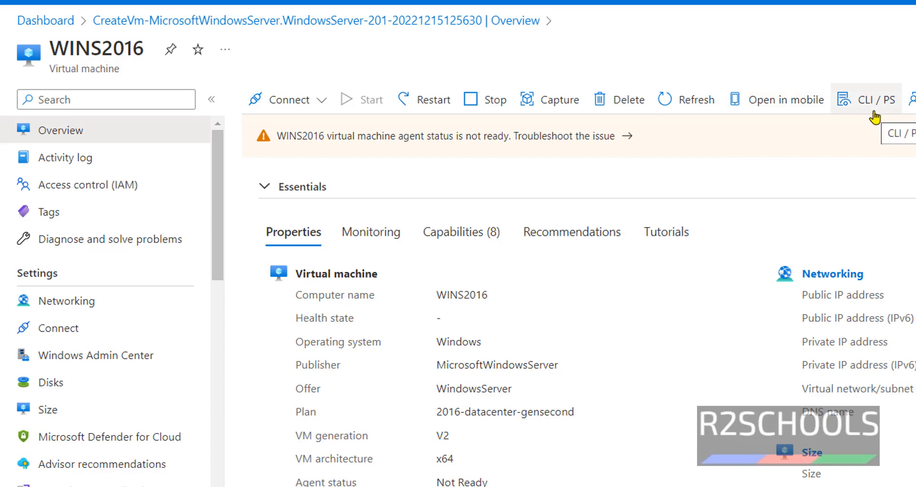
{"action": "scroll", "coordinate": [76, 425], "scroll_direction": "down", "scroll_amount": 15}
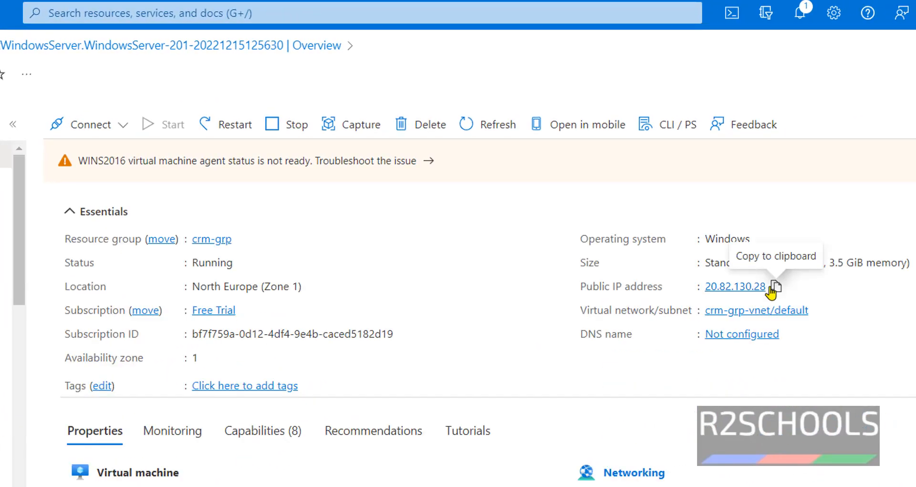
- Copy the virtual machine's public IP address and start a connection to 20.82.130.28 in Remote Desktop Connection (mstsc)
{"action": "left_click", "coordinate": [776, 286]}
{"action": "left_click", "coordinate": [776, 287]}
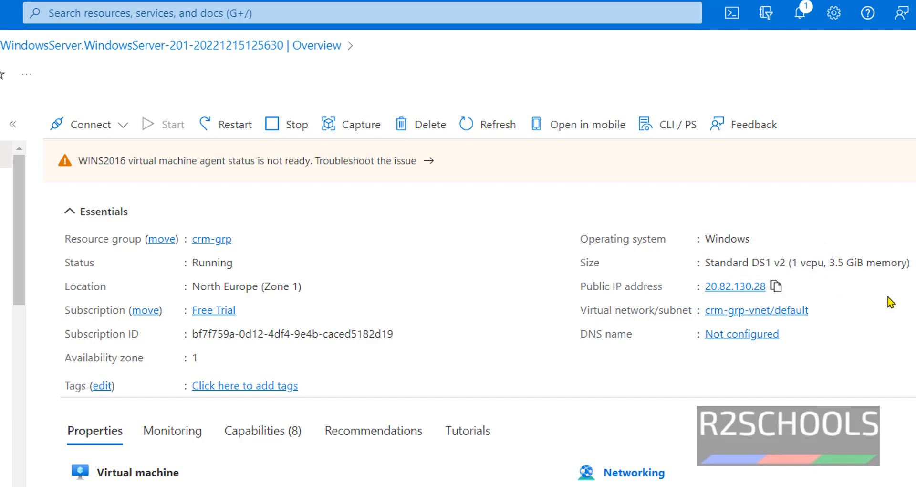
{"action": "key", "text": "super+r"}
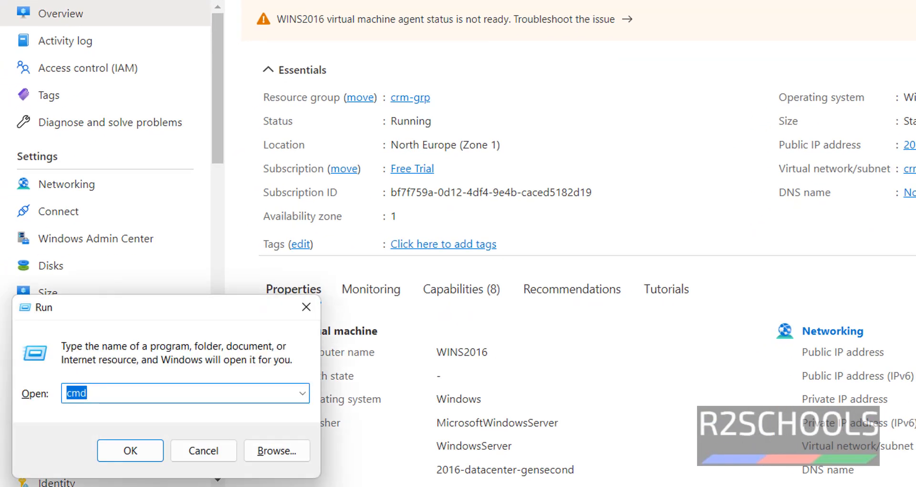
{"action": "type", "text": "mstc"}
{"action": "key", "text": "Return"}
{"action": "key", "text": "Return"}
{"action": "type", "text": "mstsc"}
{"action": "key", "text": "Return"}
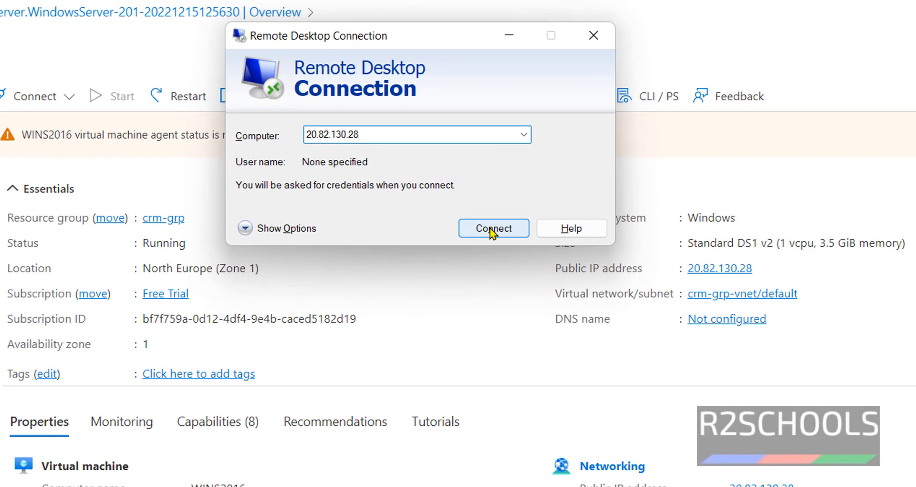
{"action": "left_click", "coordinate": [492, 230]}
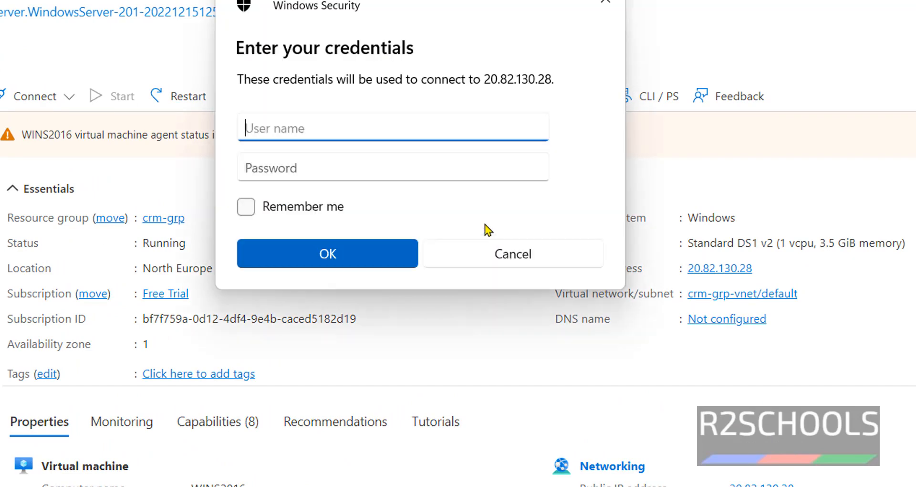
- Sign in with the user name win2022 and the account password, and accept the certificate warning for WINS2016
{"action": "type", "text": "win2-"}
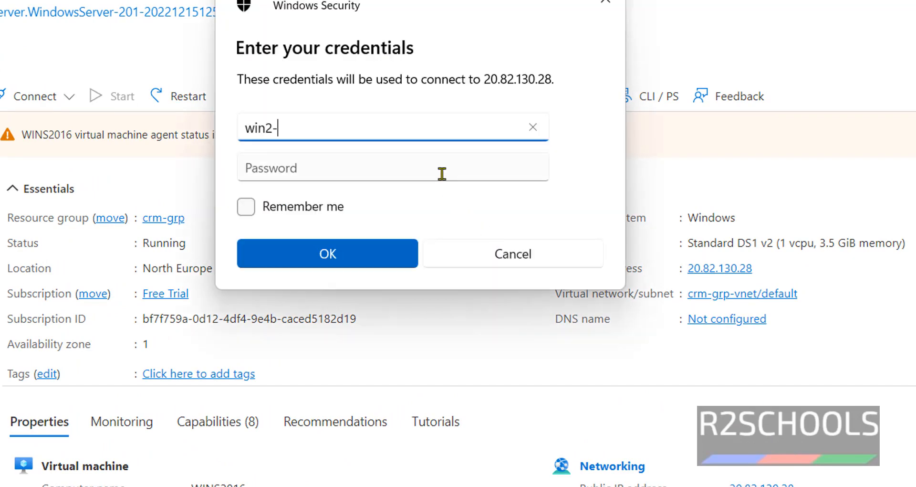
{"action": "key", "text": "BackSpace"}
{"action": "type", "text": "022"}
{"action": "left_click", "coordinate": [442, 173]}
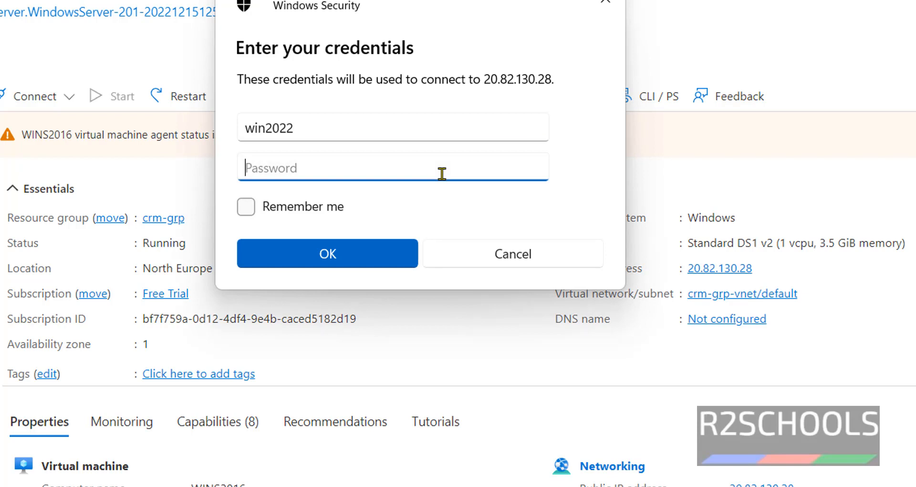
{"action": "type", "text": "•••••"}
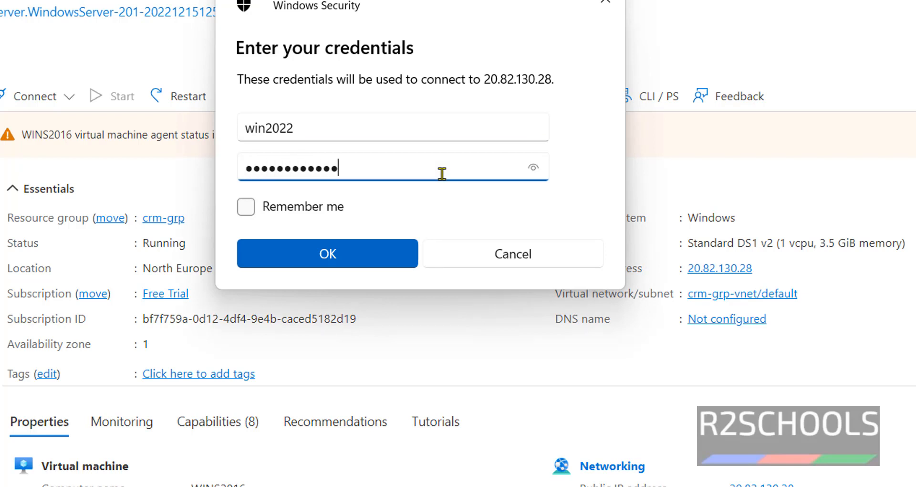
{"action": "left_click", "coordinate": [396, 248]}
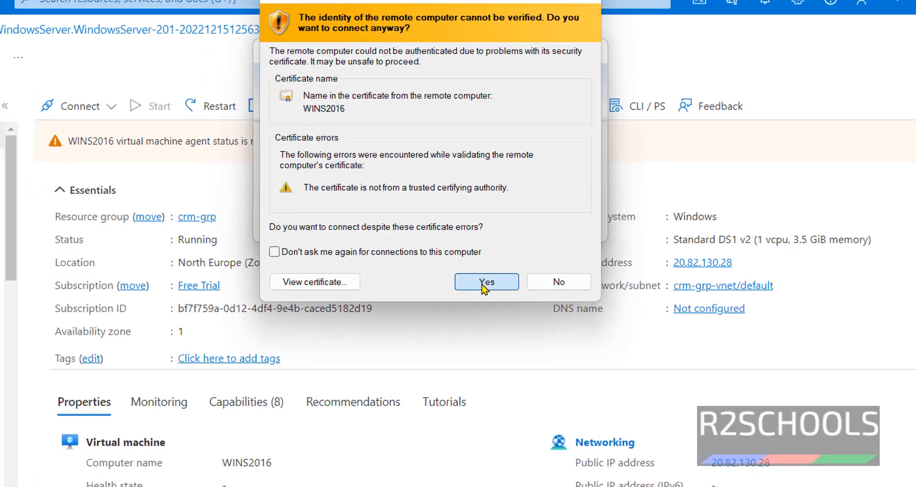
{"action": "left_click", "coordinate": [485, 282]}
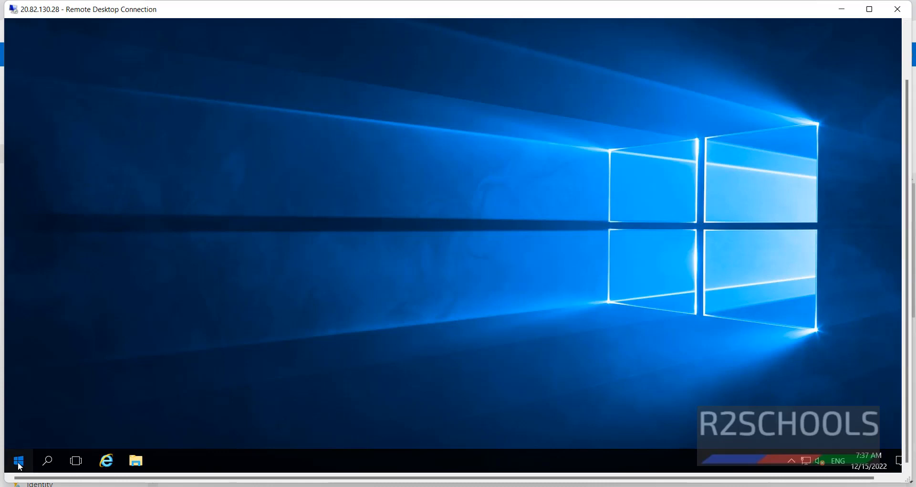
- Open Windows PowerShell on the remote server and run winver to check the Windows version
{"action": "left_click", "coordinate": [18, 460]}
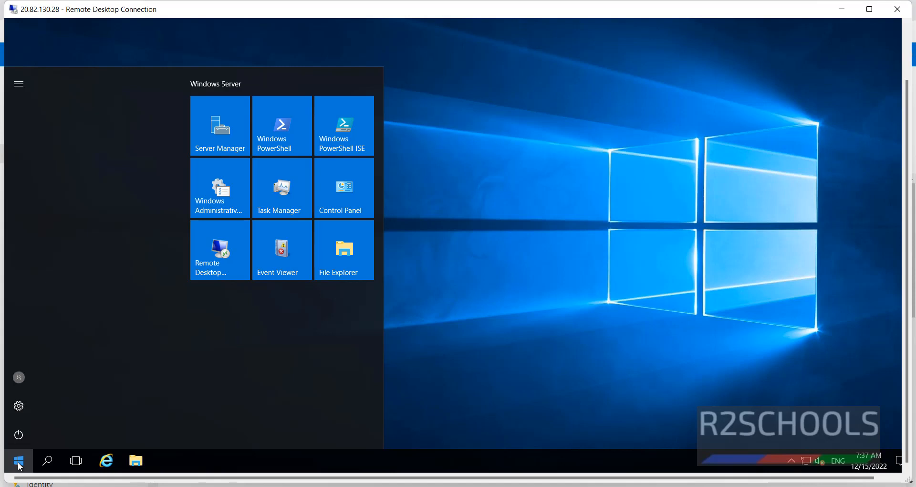
{"action": "left_click", "coordinate": [278, 129]}
{"action": "left_click", "coordinate": [306, 191]}
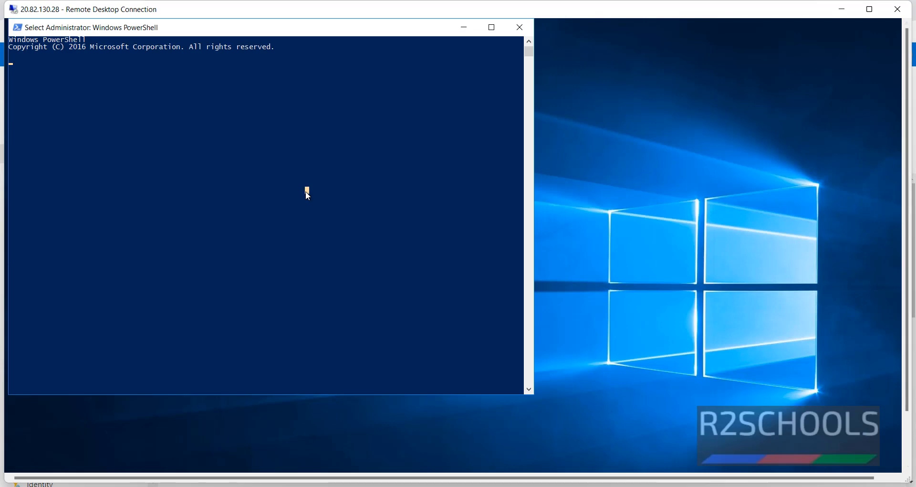
{"action": "key", "text": "Return"}
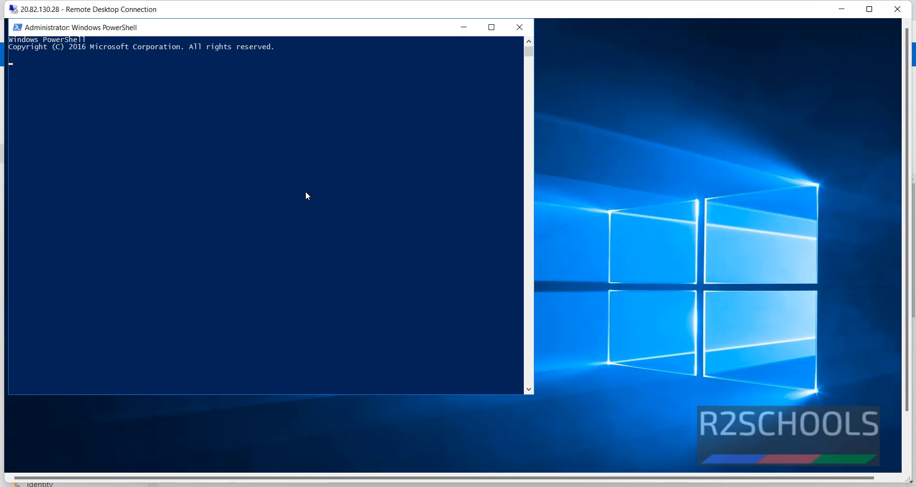
{"action": "type", "text": "wi"}
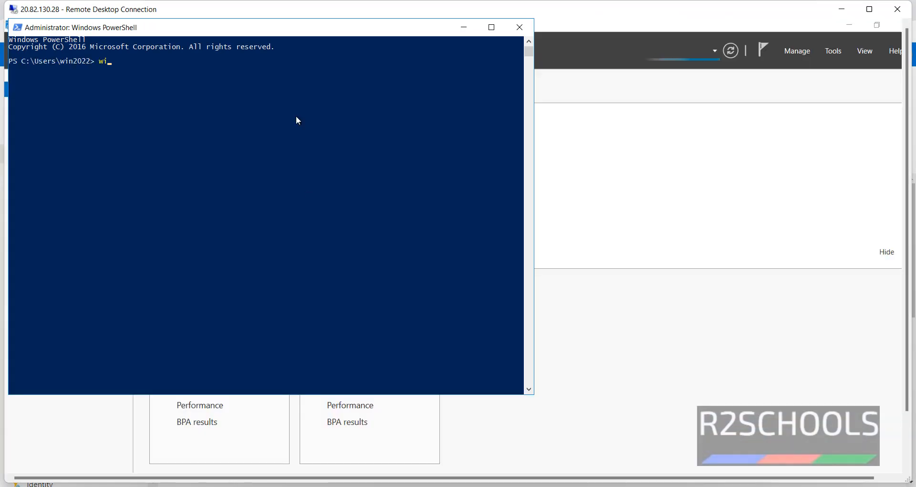
{"action": "type", "text": "nver"}
{"action": "key", "text": "Return"}
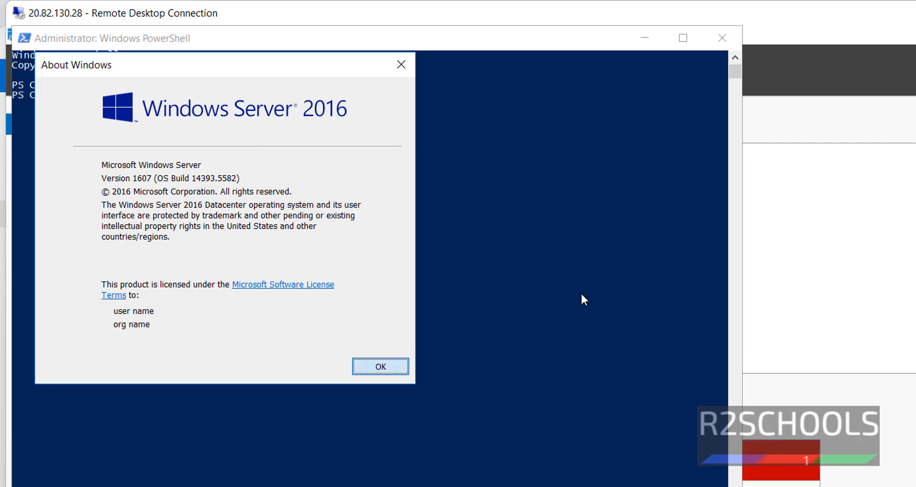
- Close the Windows version information and log off the remote session
{"action": "key", "text": "Return"}
{"action": "left_click", "coordinate": [568, 281]}
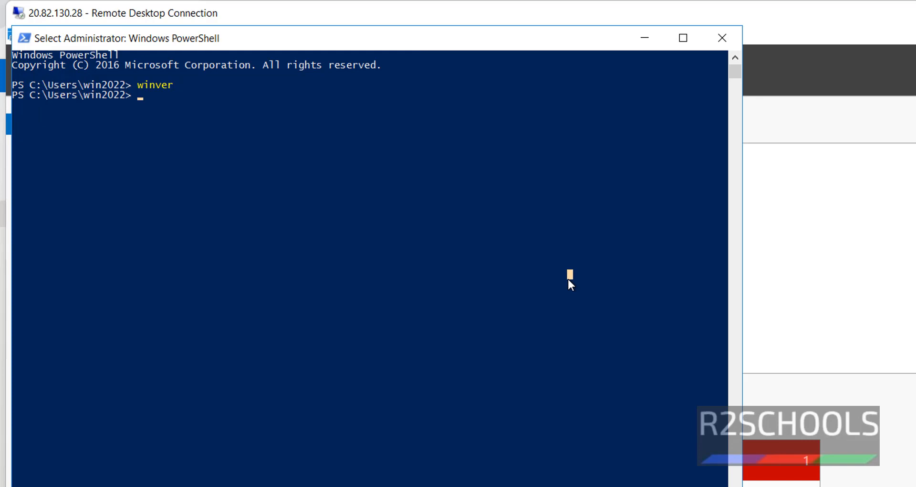
{"action": "type", "text": "lo"}
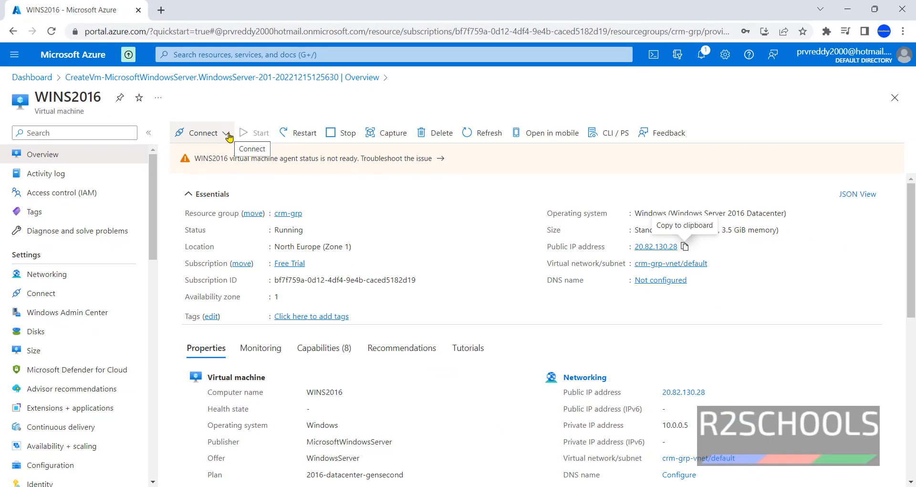
- Download the RDP file for WINS2016 with its public IP address and port 3389, and open it to start the connection
{"action": "left_click", "coordinate": [228, 135]}
{"action": "left_click", "coordinate": [197, 155]}
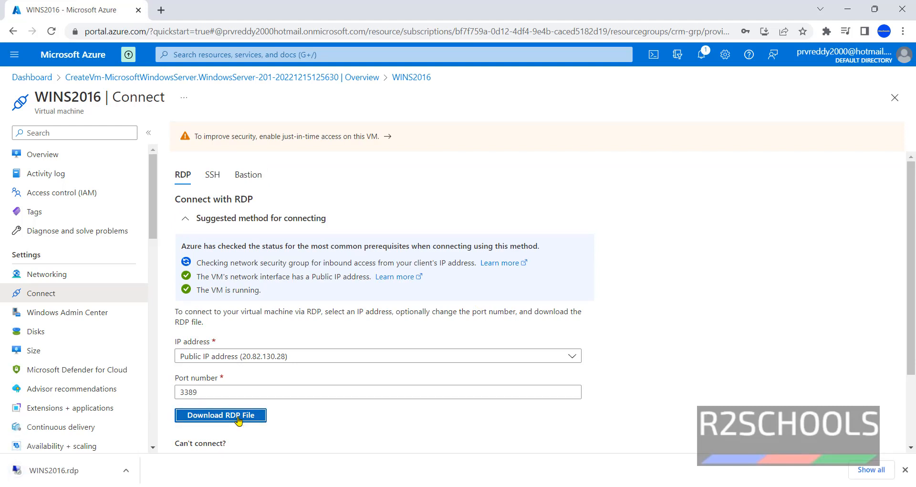
{"action": "left_click", "coordinate": [57, 472]}
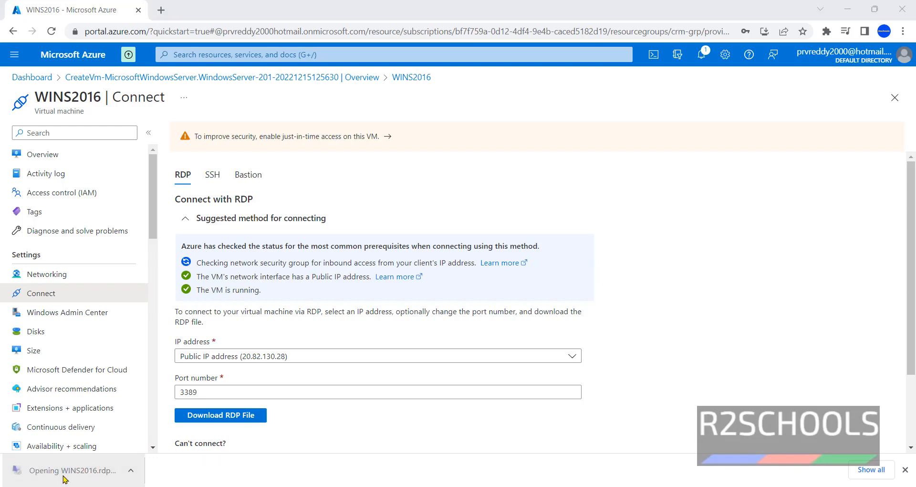
{"action": "left_click", "coordinate": [546, 313]}
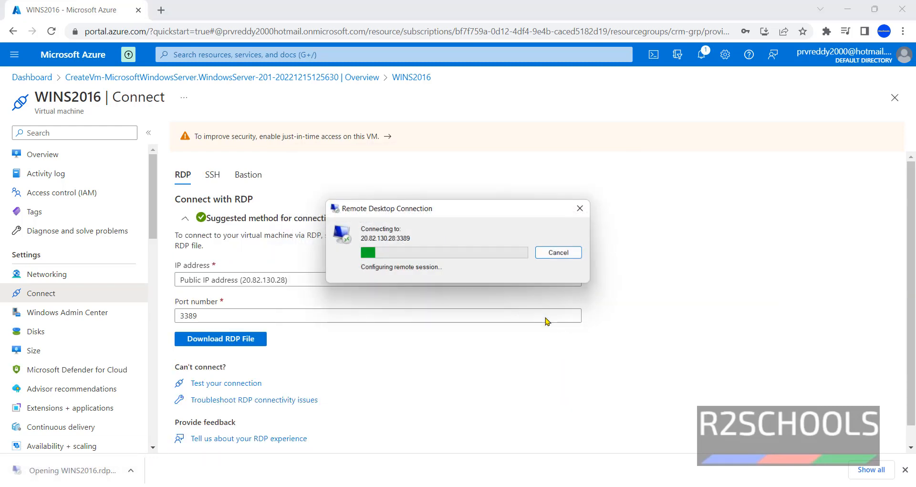
- Enter the account password for win2022 and accept the certificate warning to connect to the remote server
{"action": "type", "text": "•••••••••"}
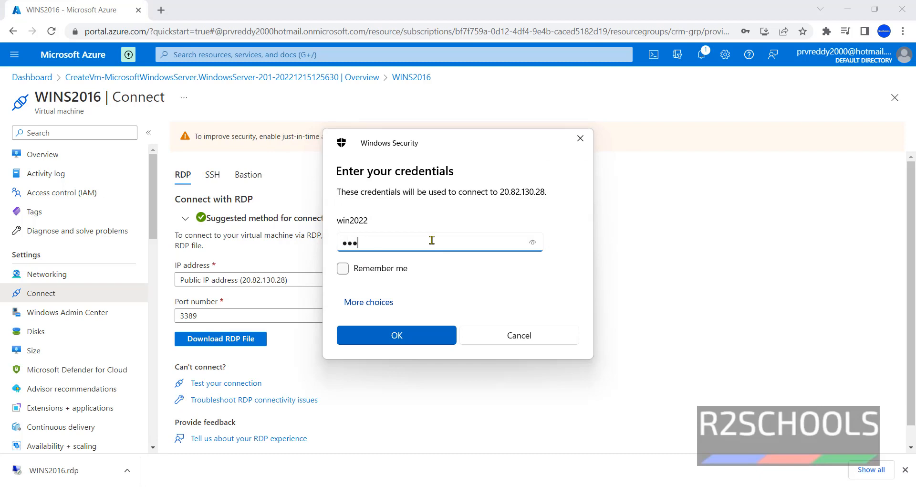
{"action": "type", "text": "•••"}
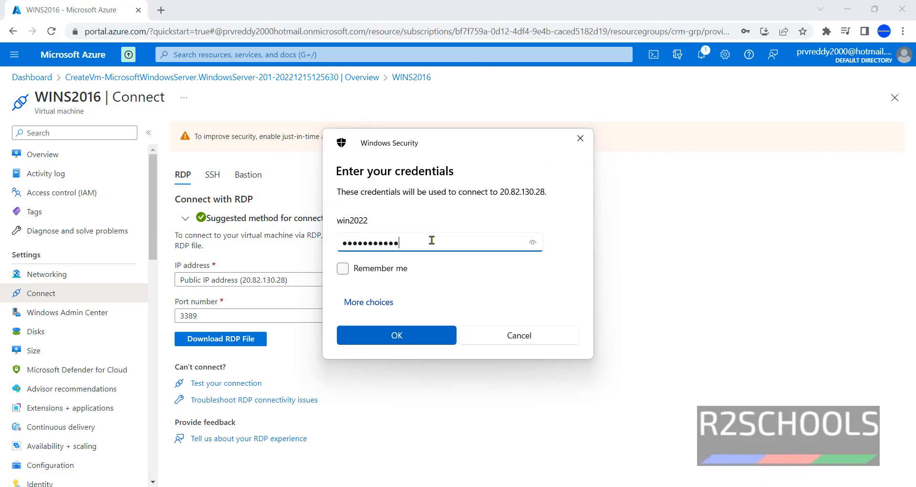
{"action": "key", "text": "Return"}
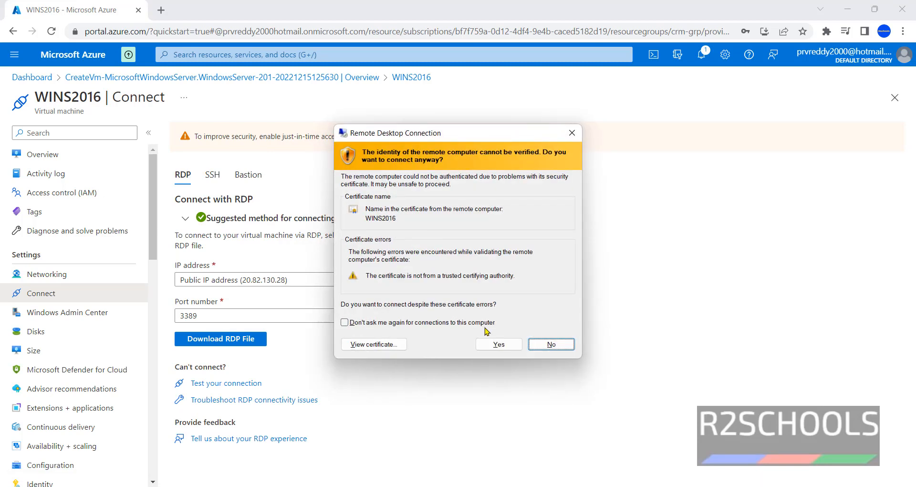
{"action": "left_click", "coordinate": [498, 343]}
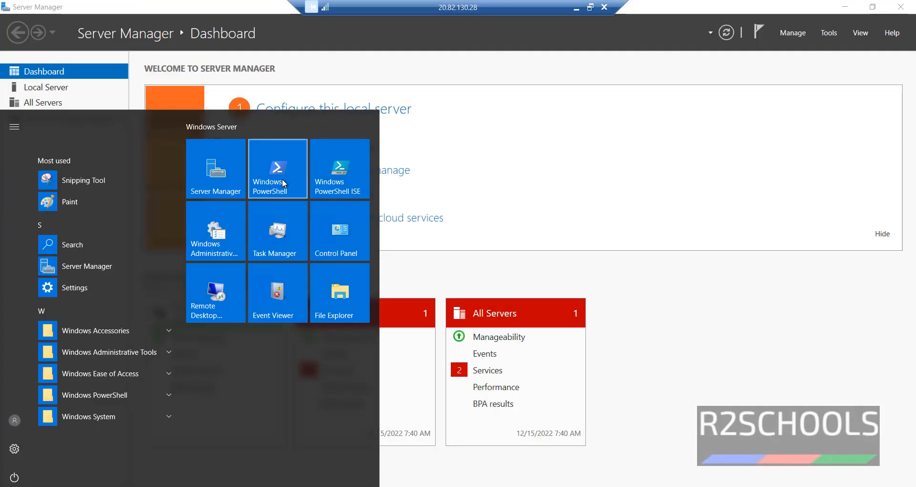
- Open Windows PowerShell in the new remote session and run winver to verify the Windows version
{"action": "left_click", "coordinate": [282, 178]}
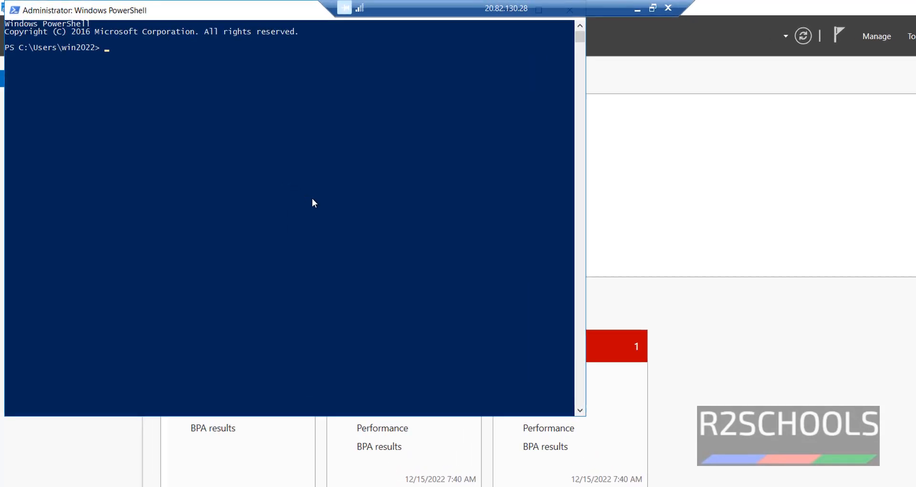
{"action": "type", "text": "winver"}
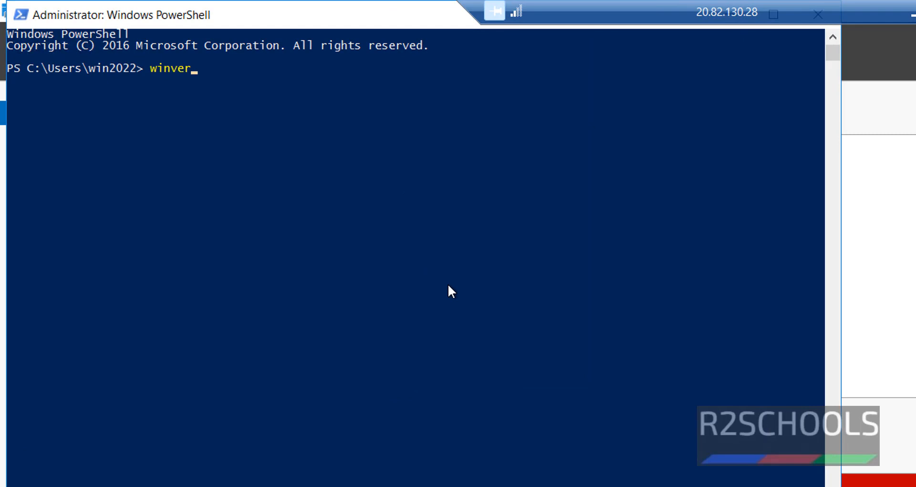
{"action": "key", "text": "Return"}
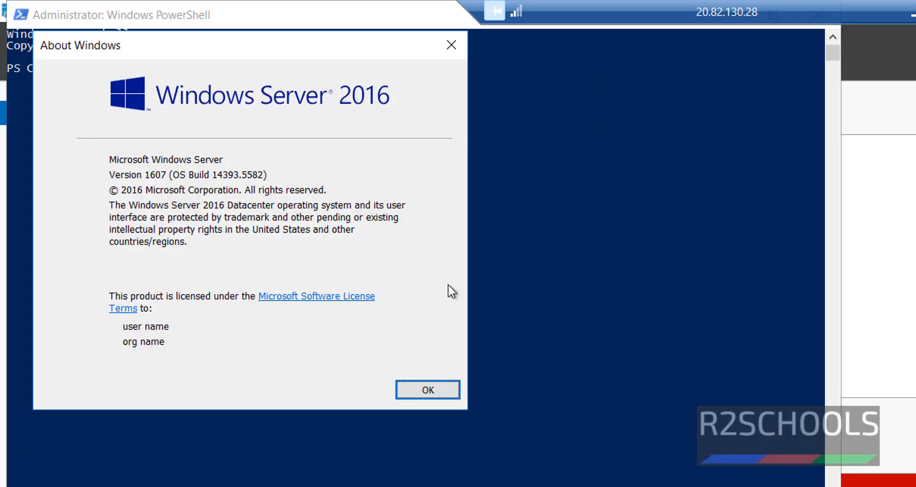
- Dismiss the Windows version information and end the remote session with the logoff command in PowerShell
{"action": "left_click", "coordinate": [426, 390]}
{"action": "left_click", "coordinate": [517, 299]}
{"action": "type", "text": "logoff"}
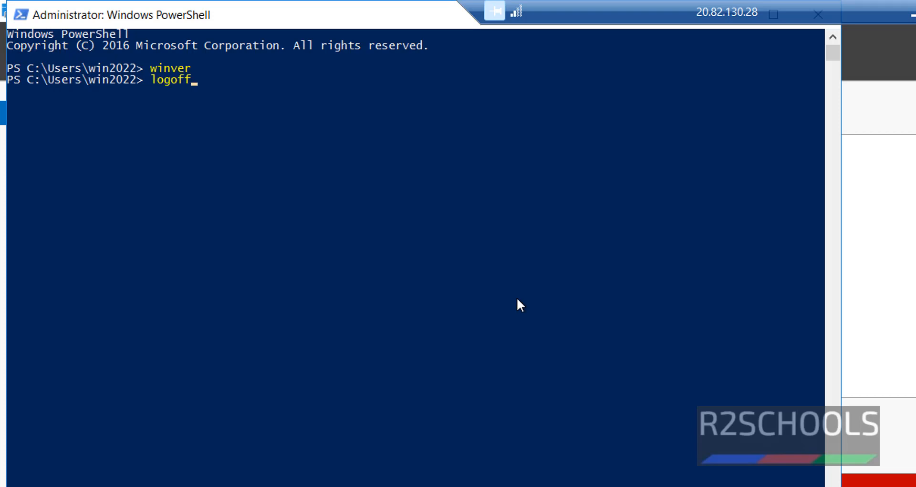
{"action": "key", "text": "Return"}
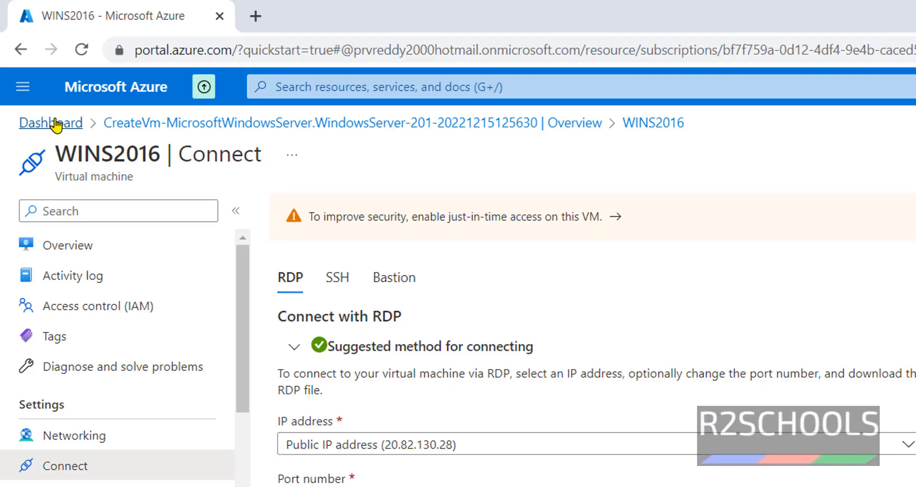
- Open the list of virtual machines in the Azure portal and stop the WINS2016 virtual machine, confirming the operation
{"action": "left_click", "coordinate": [58, 123]}
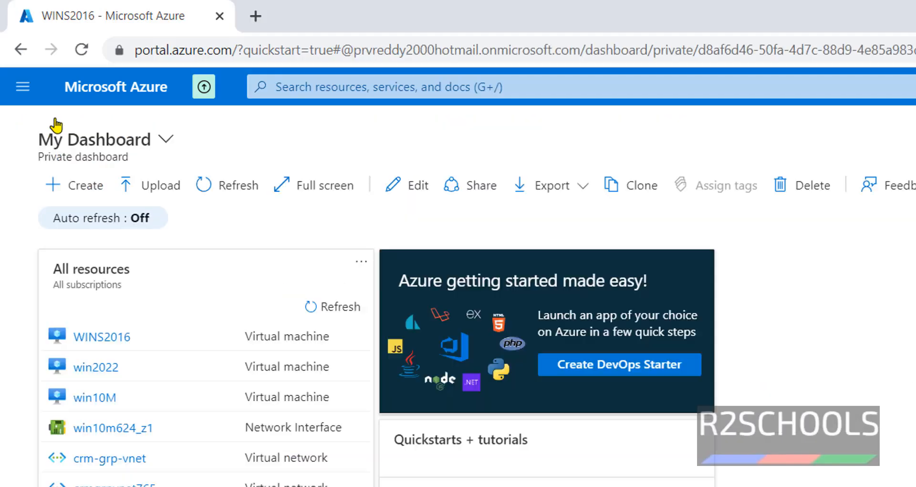
{"action": "left_click", "coordinate": [23, 87]}
{"action": "left_click", "coordinate": [96, 462]}
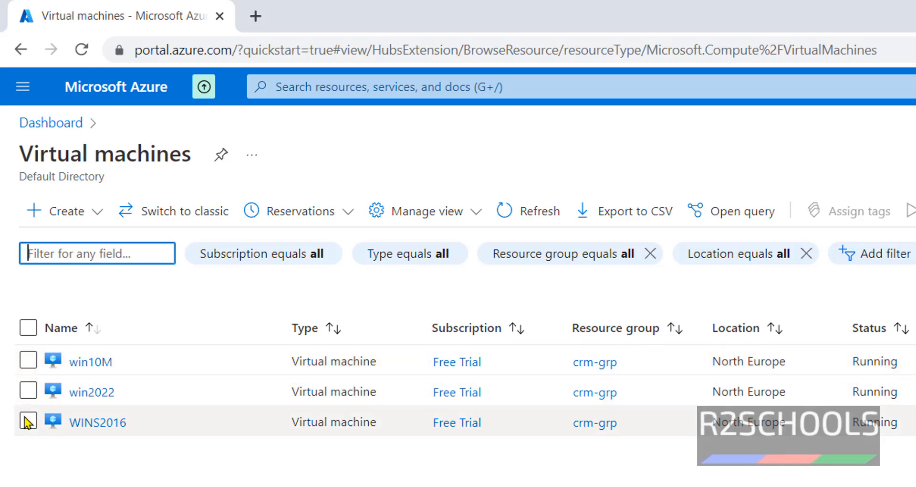
{"action": "left_click", "coordinate": [27, 421]}
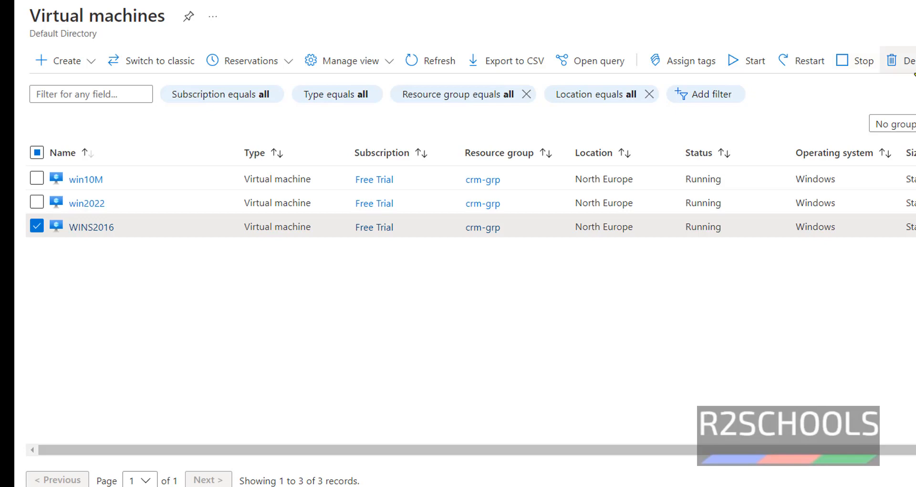
{"action": "left_click", "coordinate": [864, 70]}
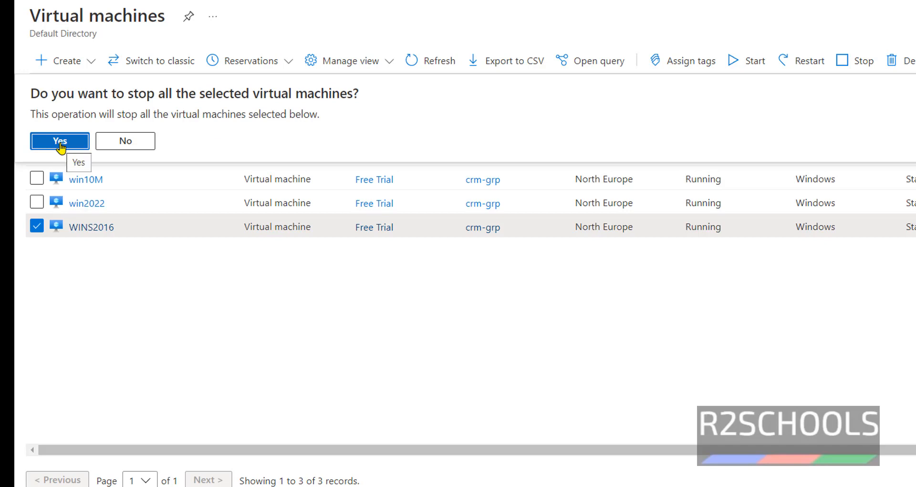
{"action": "left_click", "coordinate": [59, 141]}
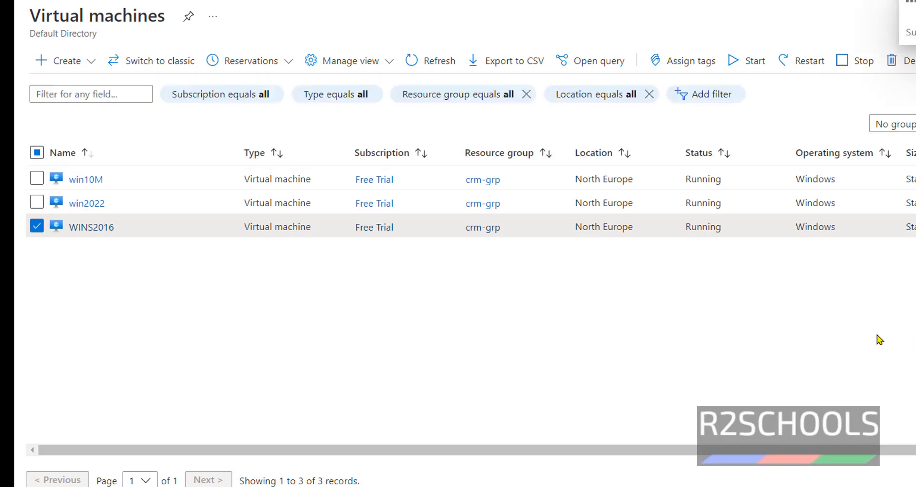